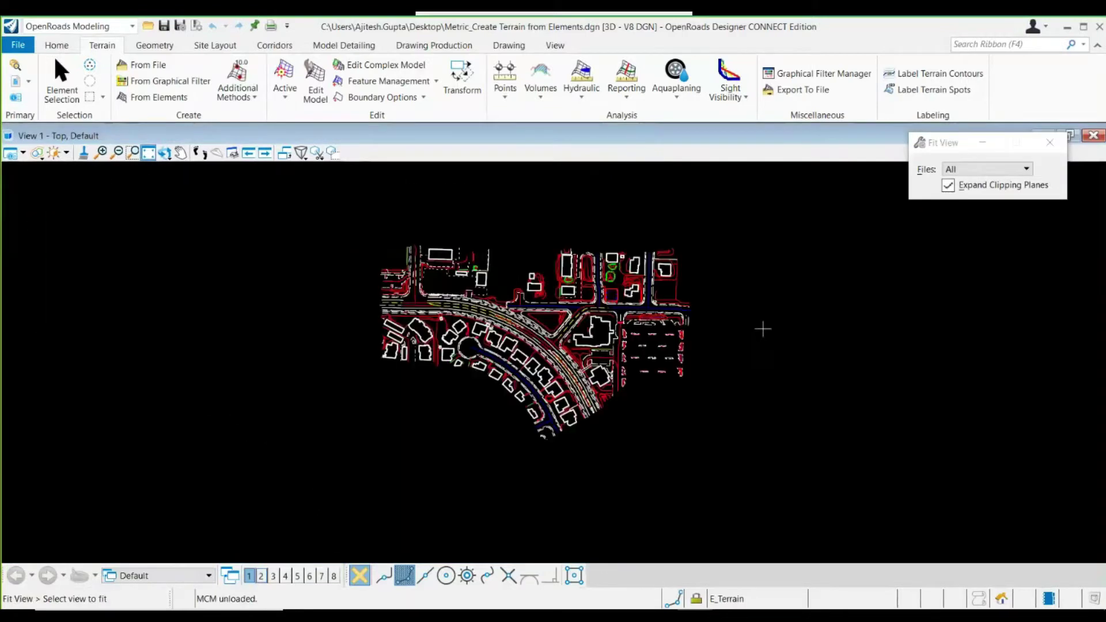
- Create a terrain model from all drawing elements as break lines, with edge method None and no feature definition
right_click(988, 414)
scroll(481, 300, up, 3)
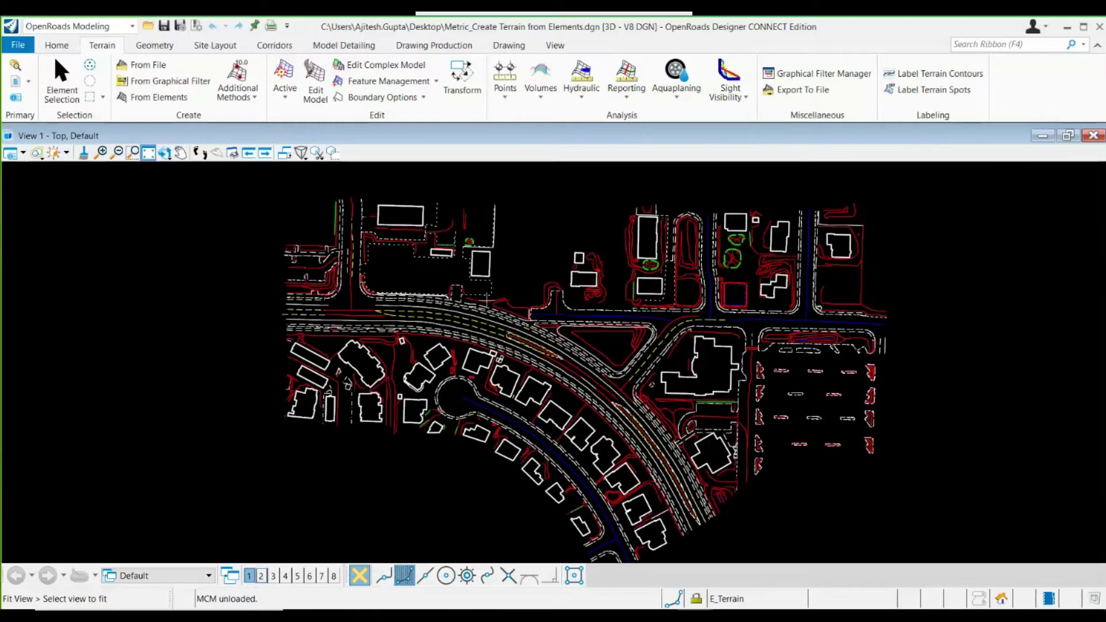
click(55, 95)
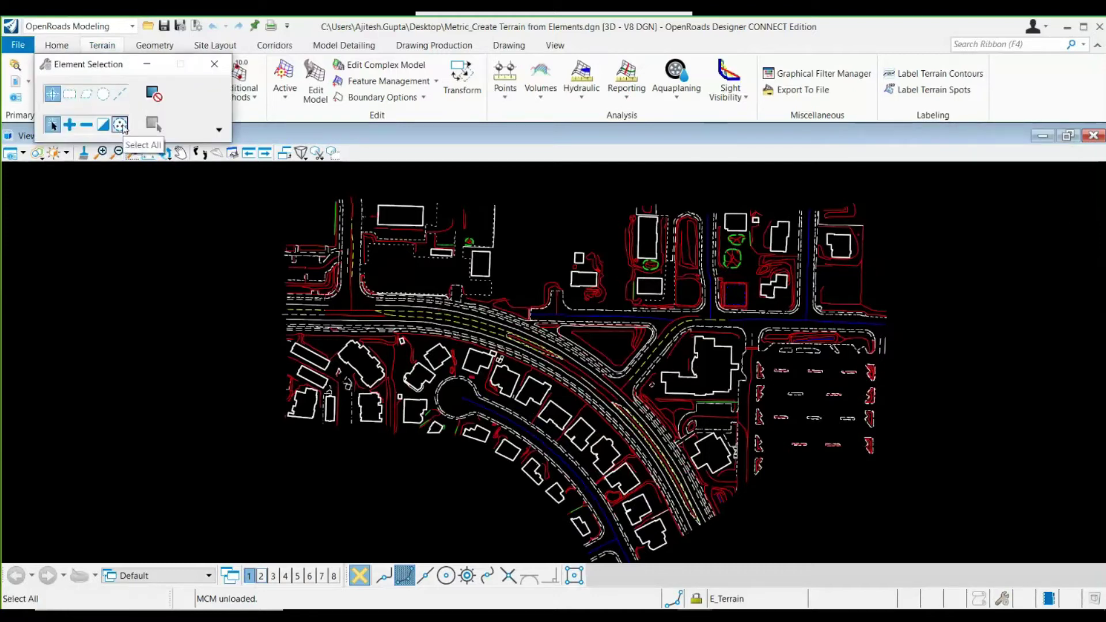
click(122, 126)
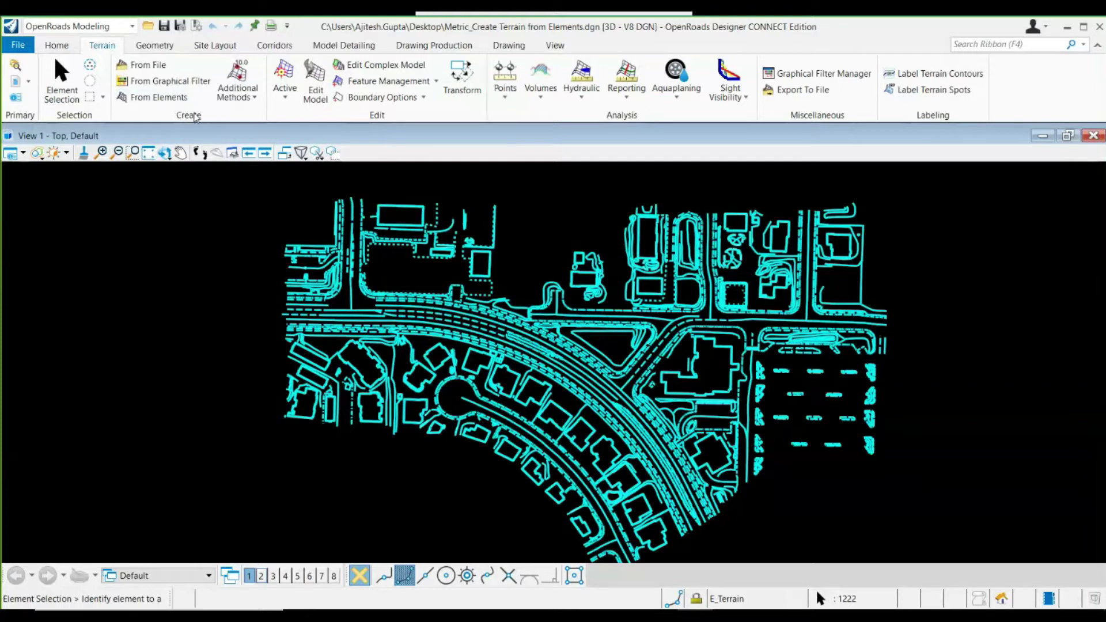
click(162, 98)
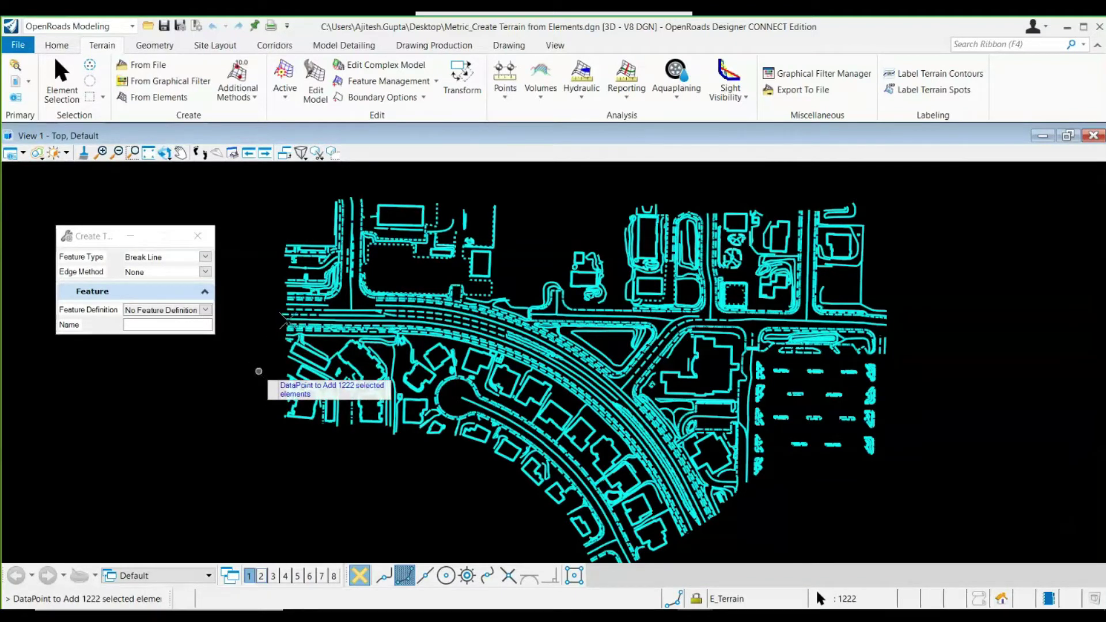
click(169, 393)
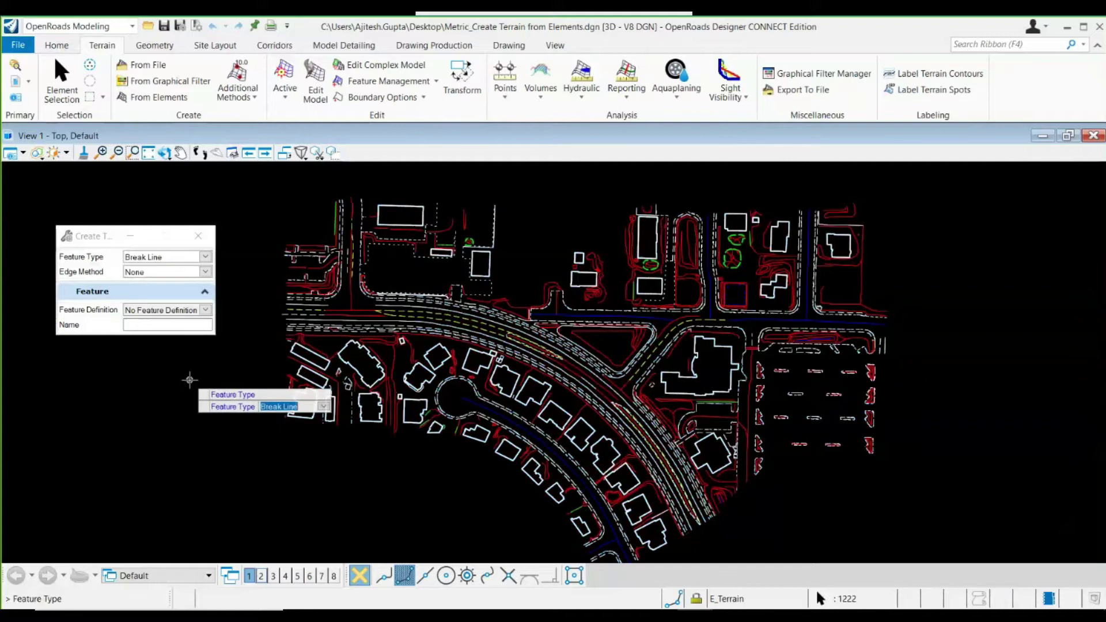
click(163, 395)
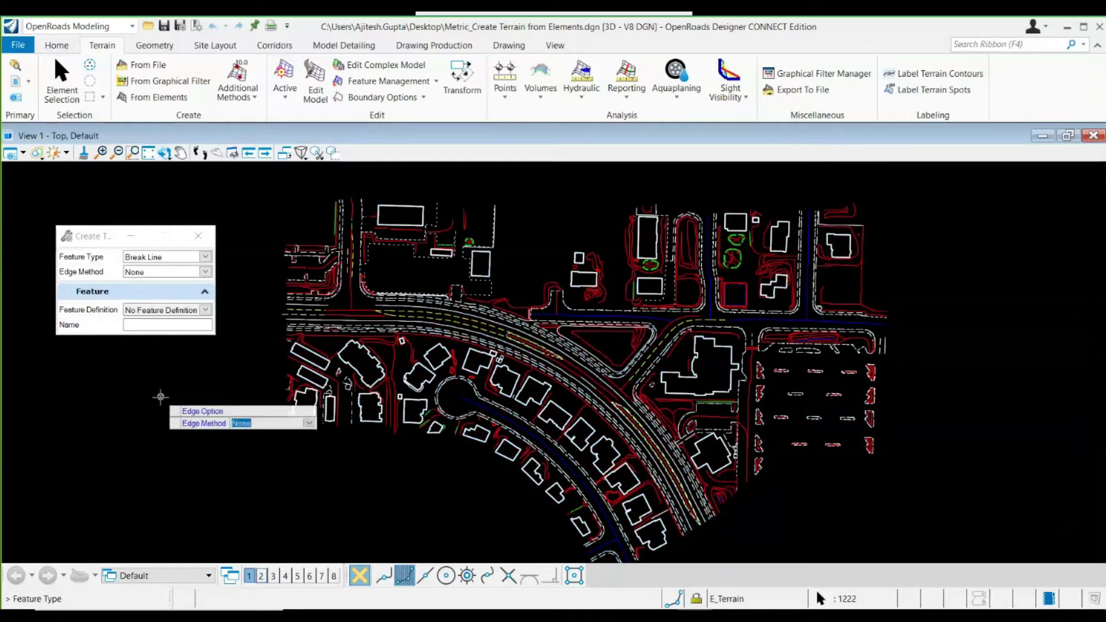
click(160, 396)
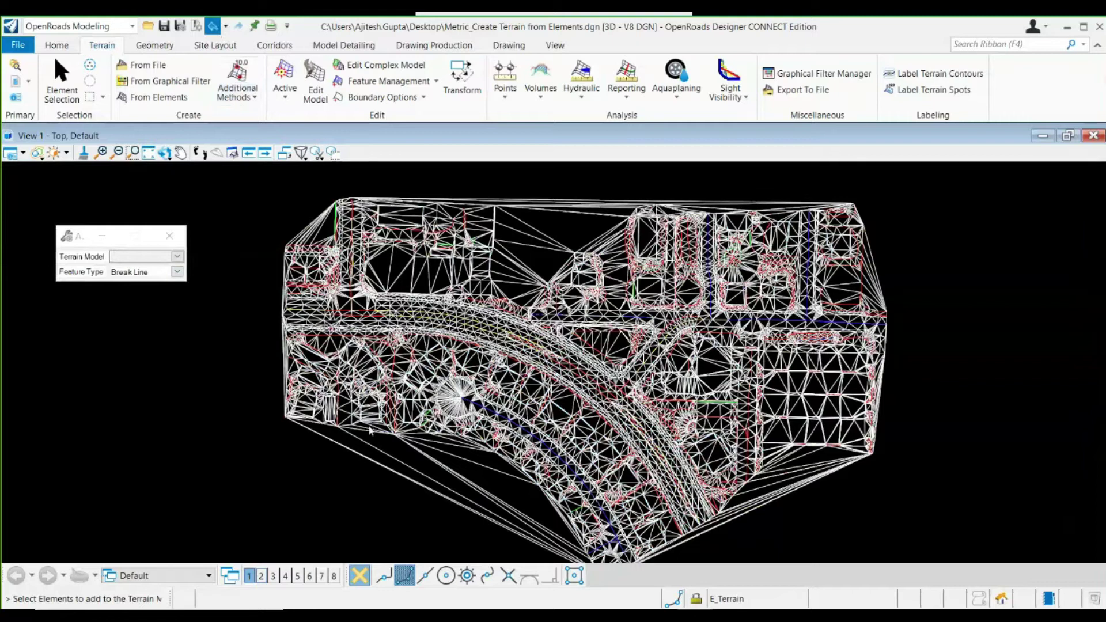
- Undo the terrain model creation and leave the add-elements tool
click(212, 26)
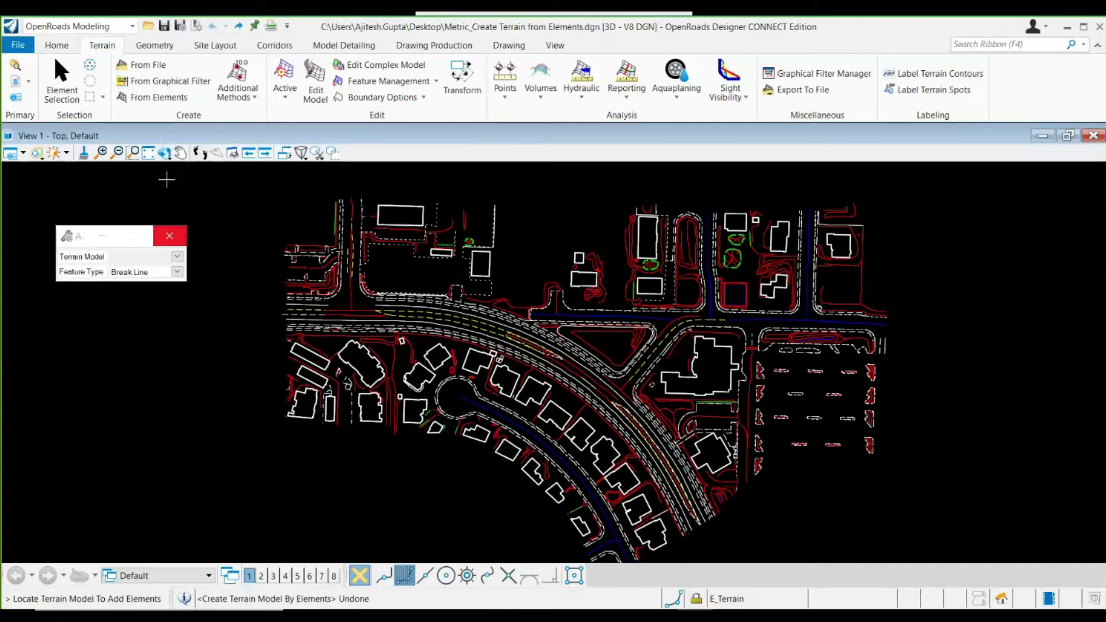
click(176, 240)
- Create a terrain model named ET from all elements as break lines, using the Existing Triangles feature definition and edge method None
key(ctrl+a)
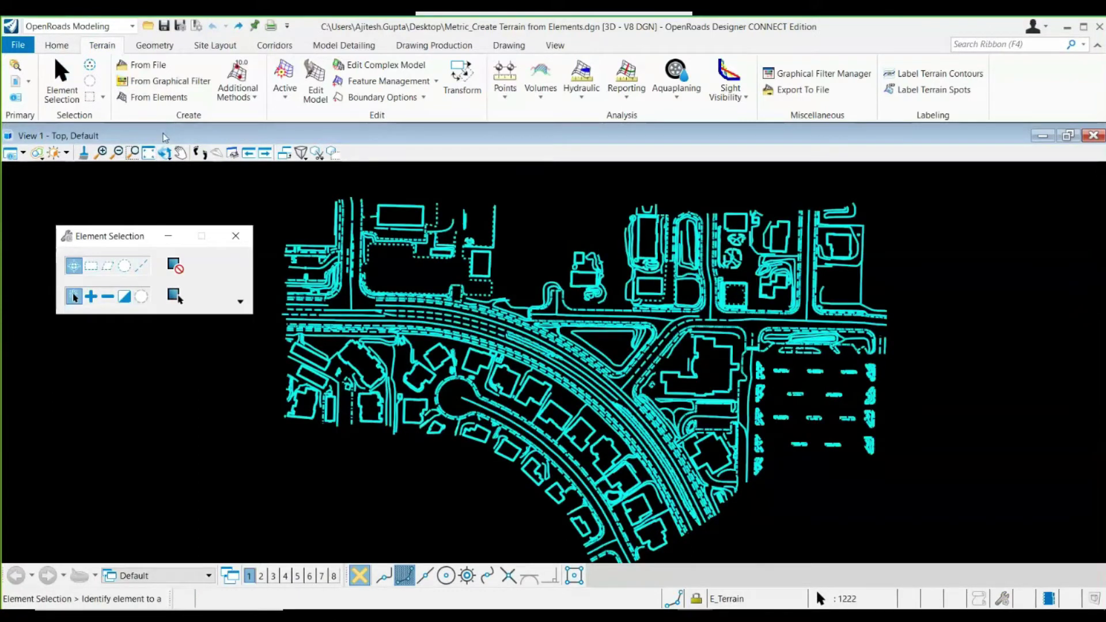
click(151, 97)
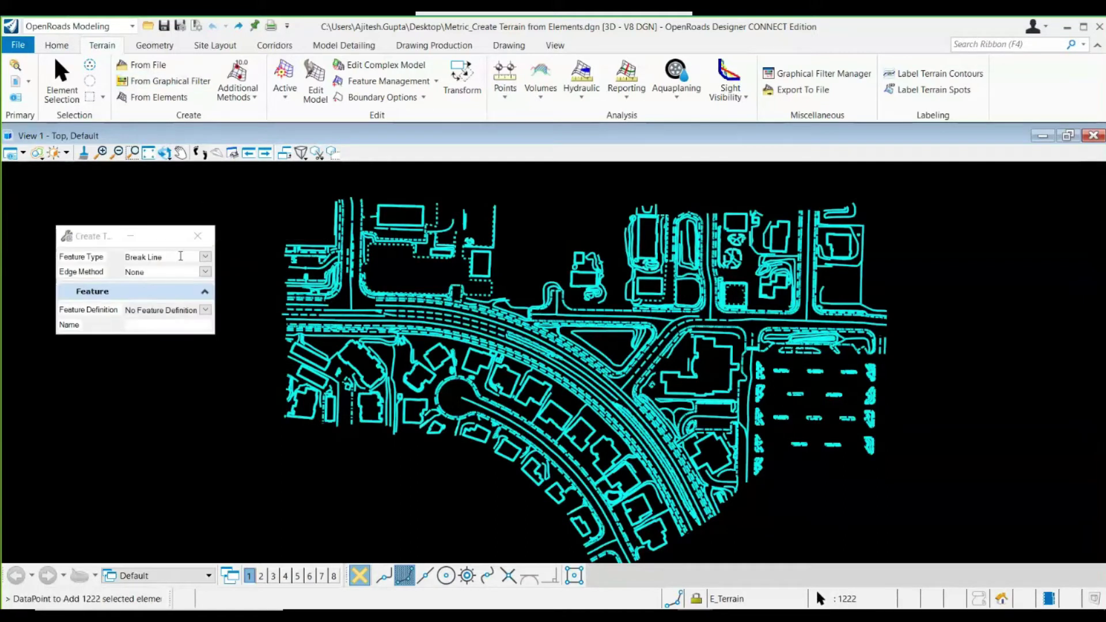
click(196, 310)
click(132, 333)
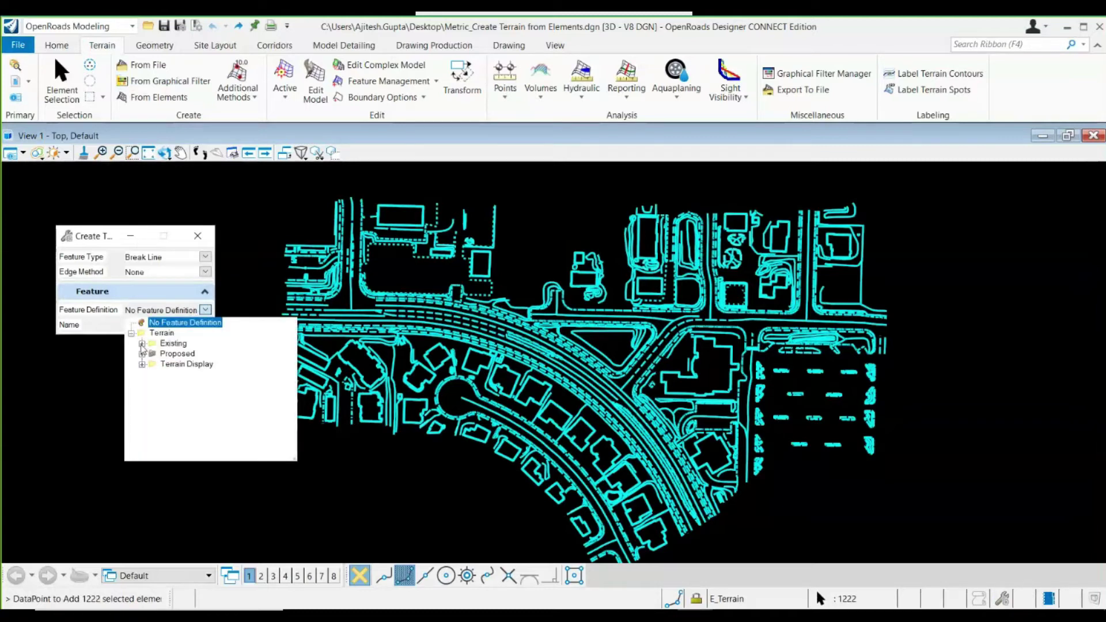
click(141, 344)
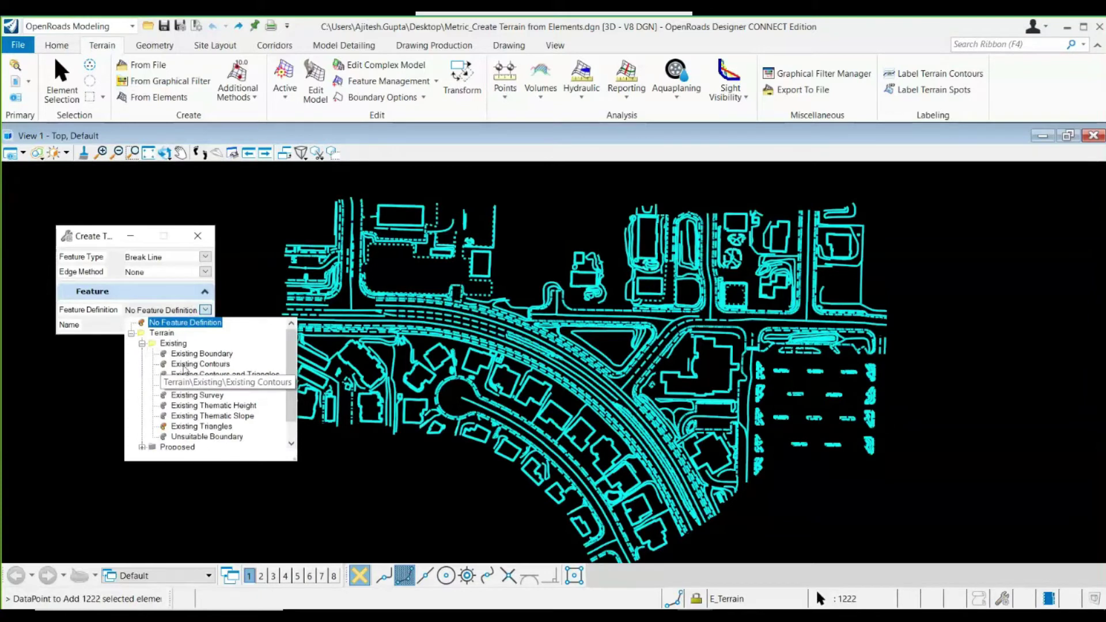
click(228, 426)
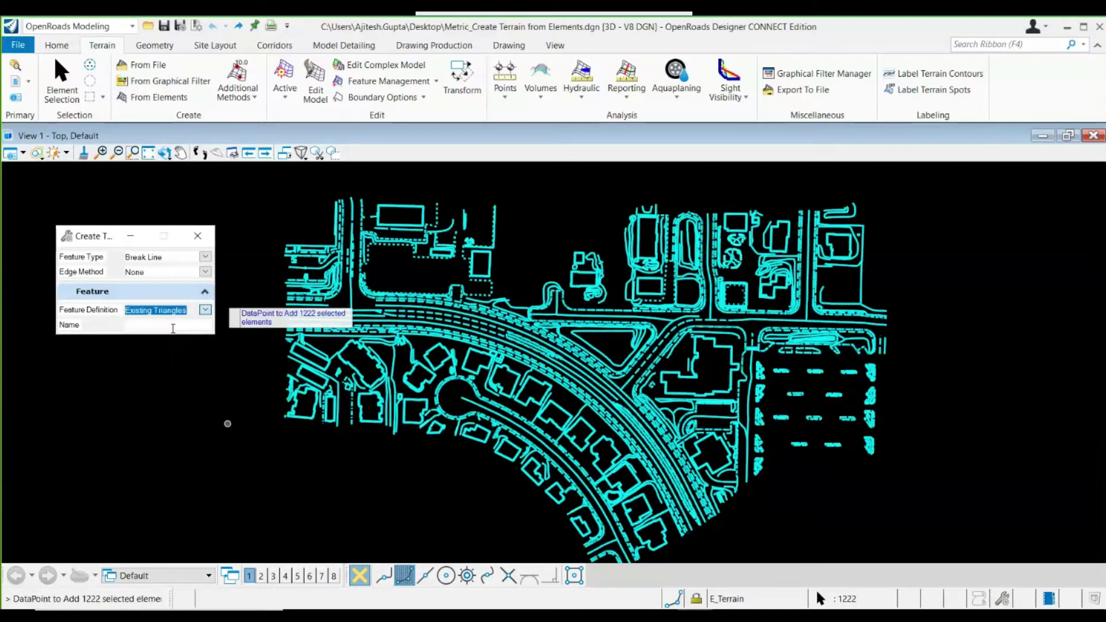
click(172, 326)
text(ET)
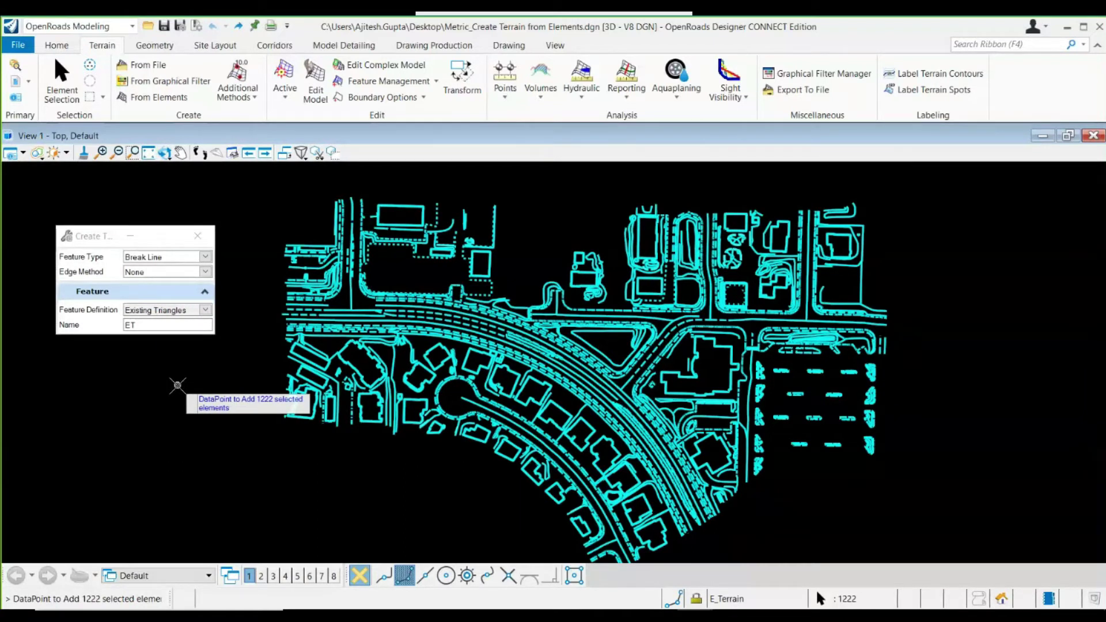
click(178, 384)
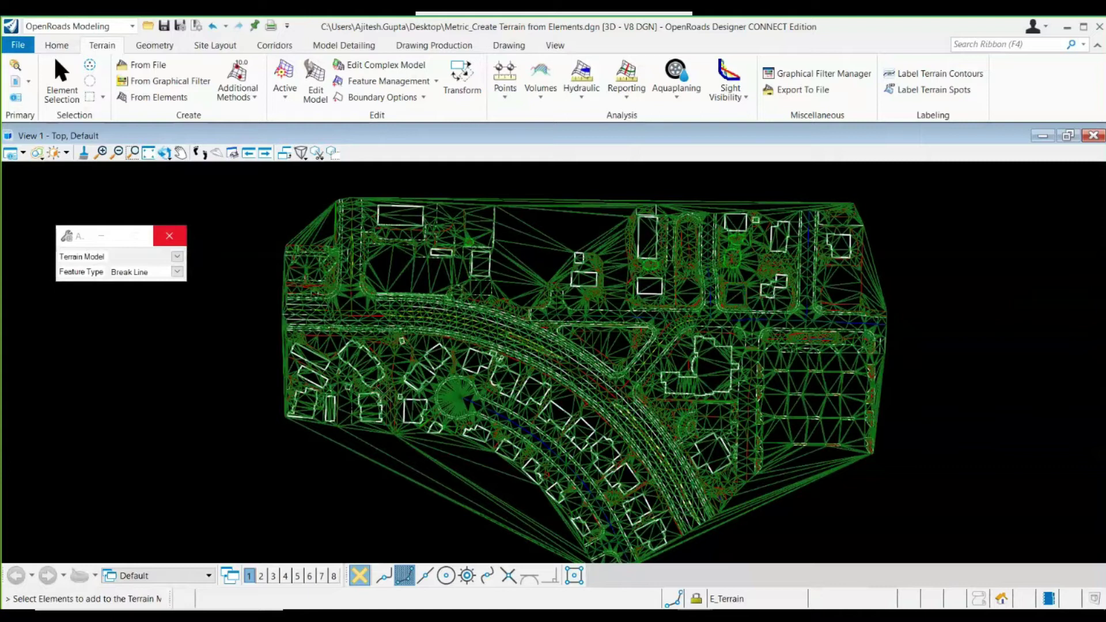
- Create a graphical filter named Main elements with feature type Break Lines, linked to terrain features
middle_drag(521, 352, 581, 361)
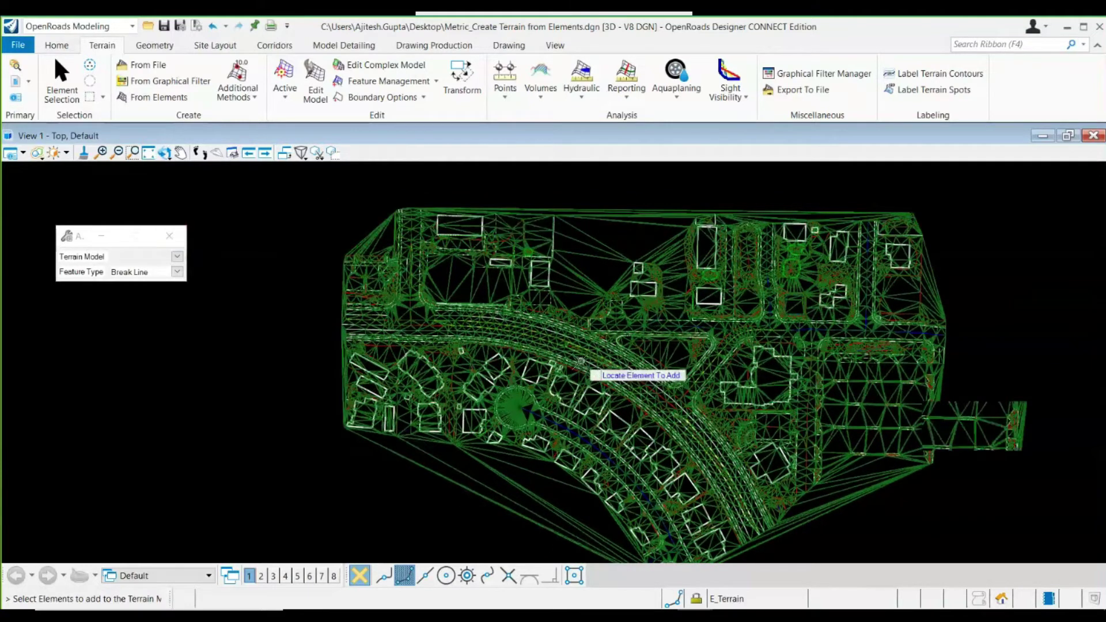
scroll(581, 361, down, 2)
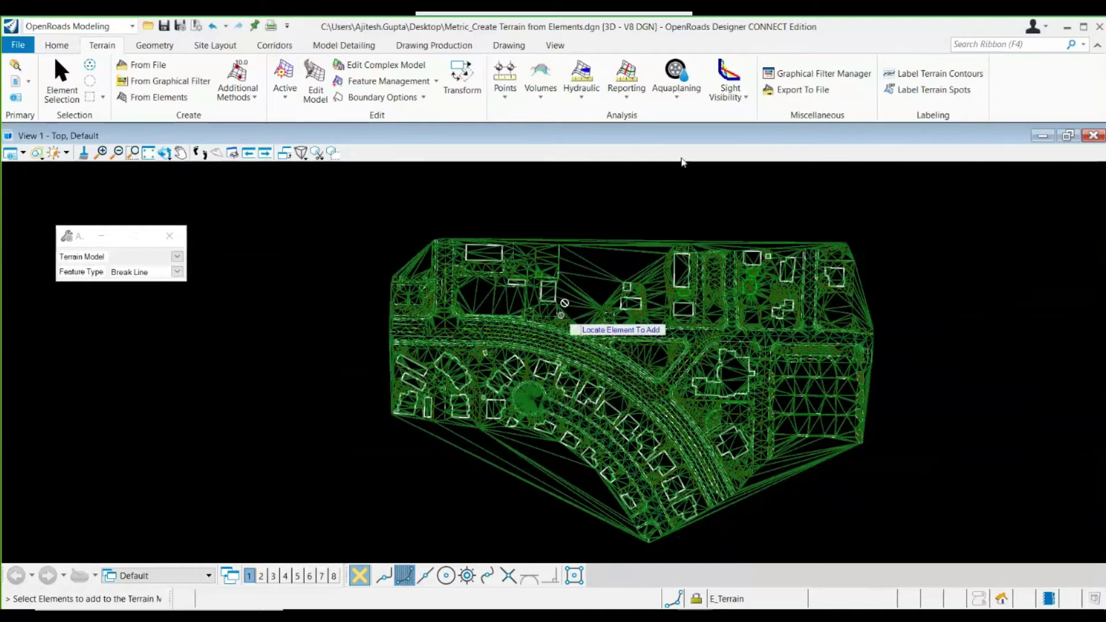
click(808, 79)
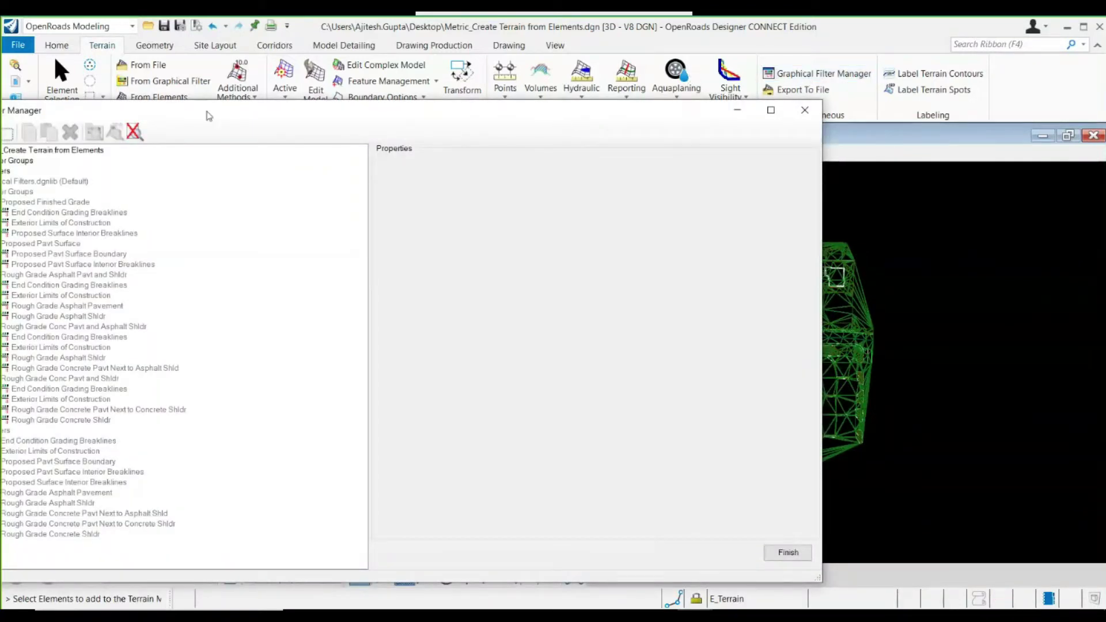
drag(210, 111, 345, 68)
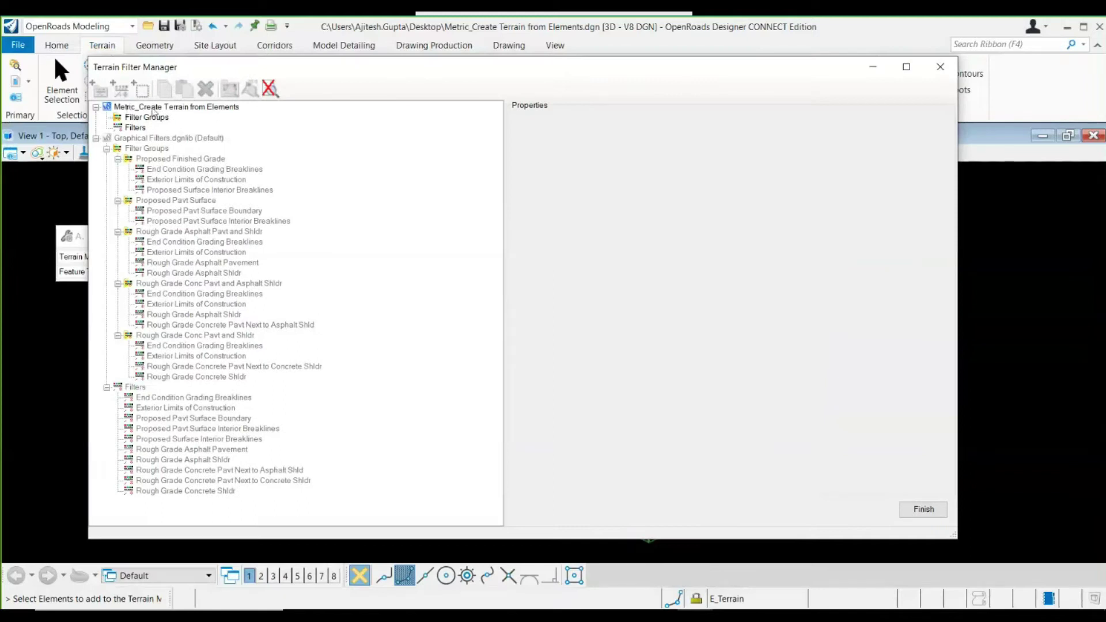
click(139, 127)
right_click(138, 131)
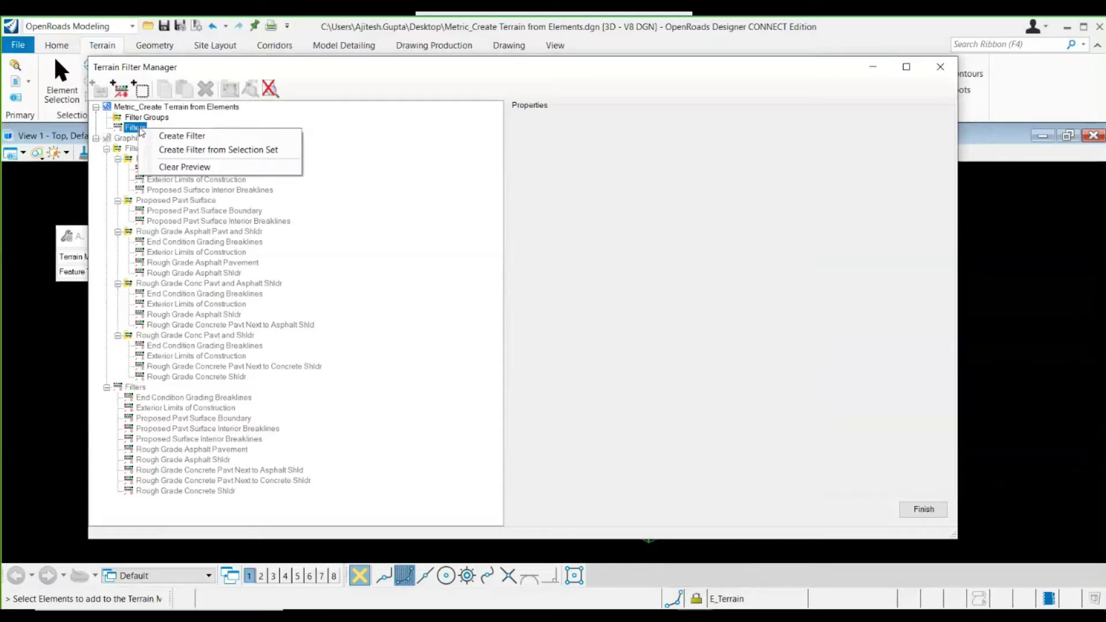
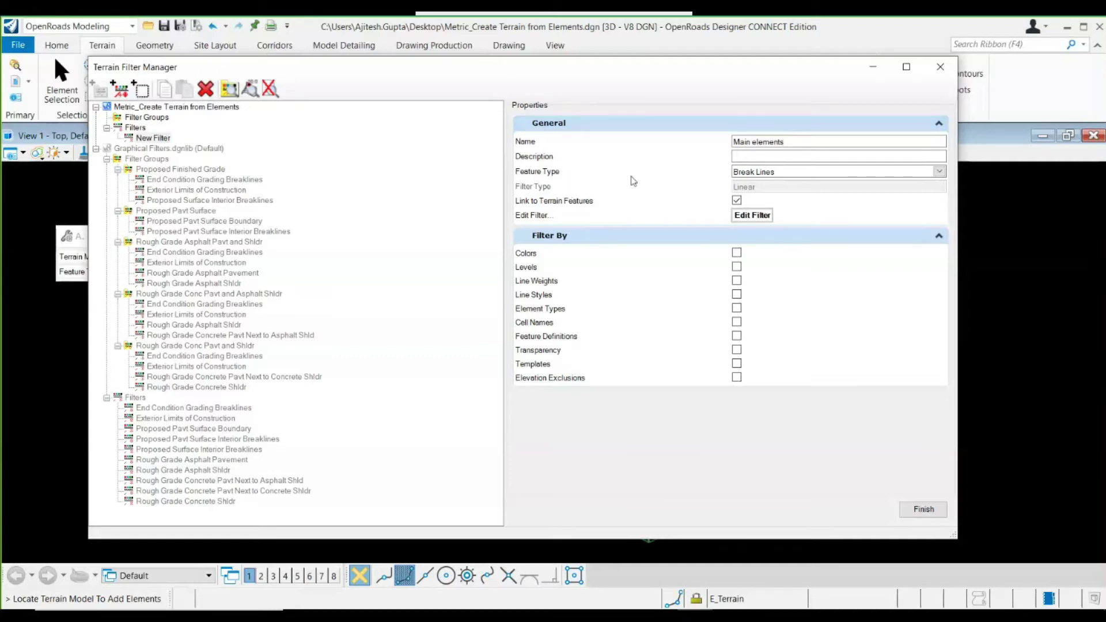
key(Return)
click(938, 172)
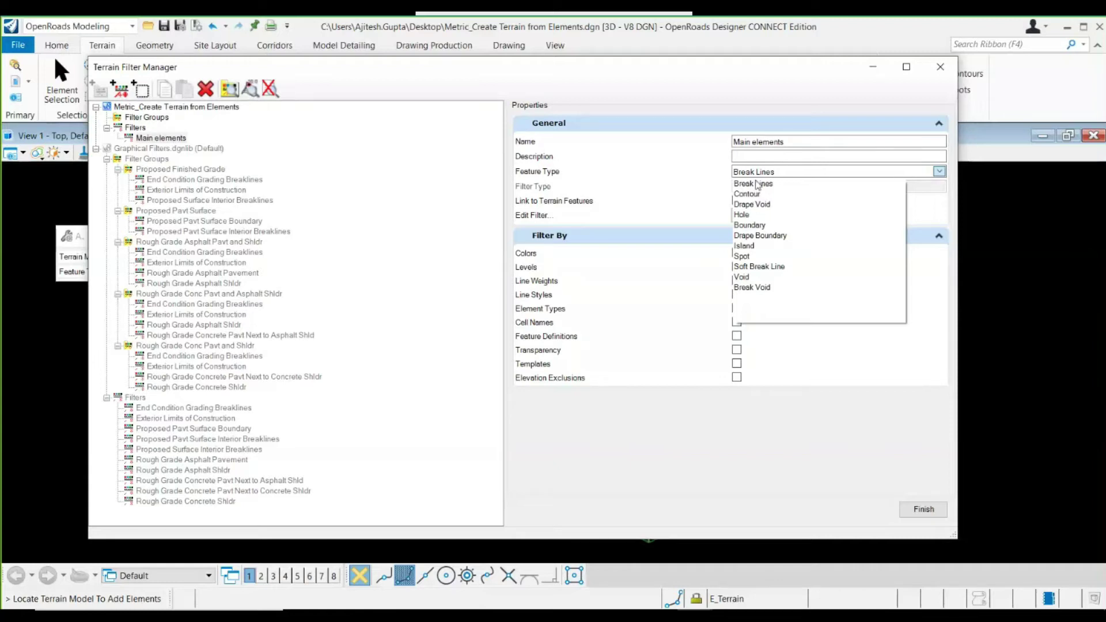
click(757, 183)
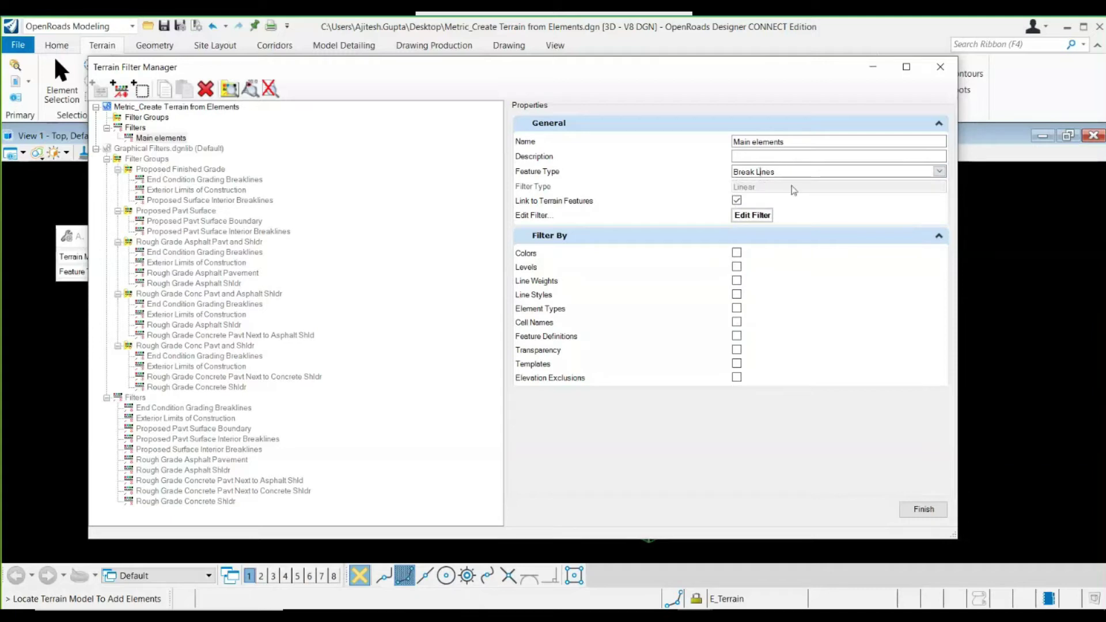
- Edit the Main elements filter to include every level except E_Site_Building and E_Struc_Building, and finish the filter
click(758, 219)
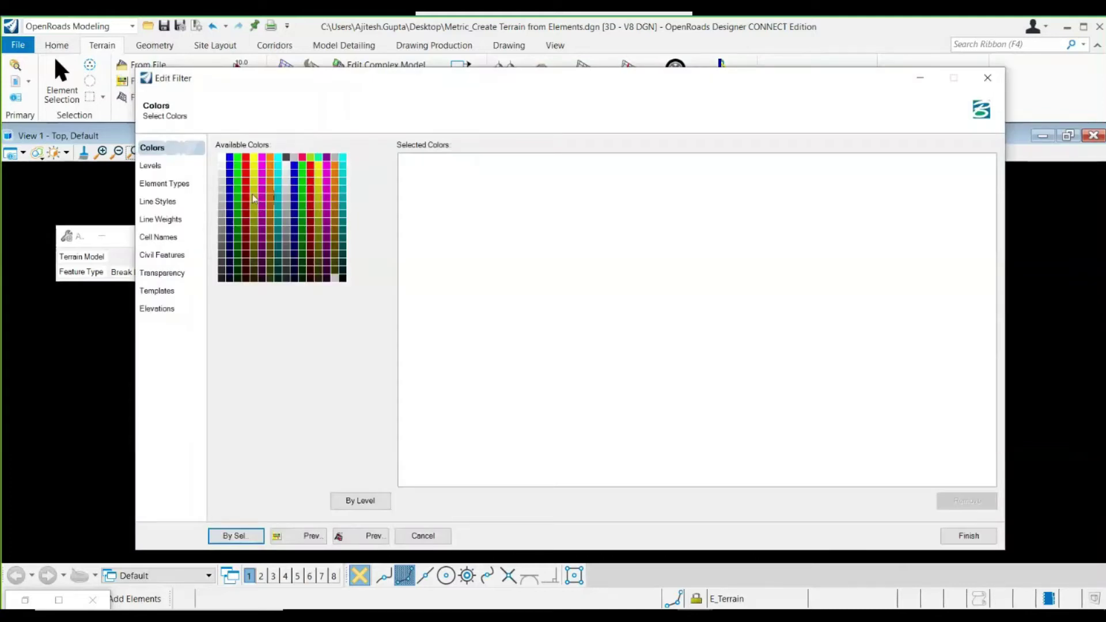
click(157, 167)
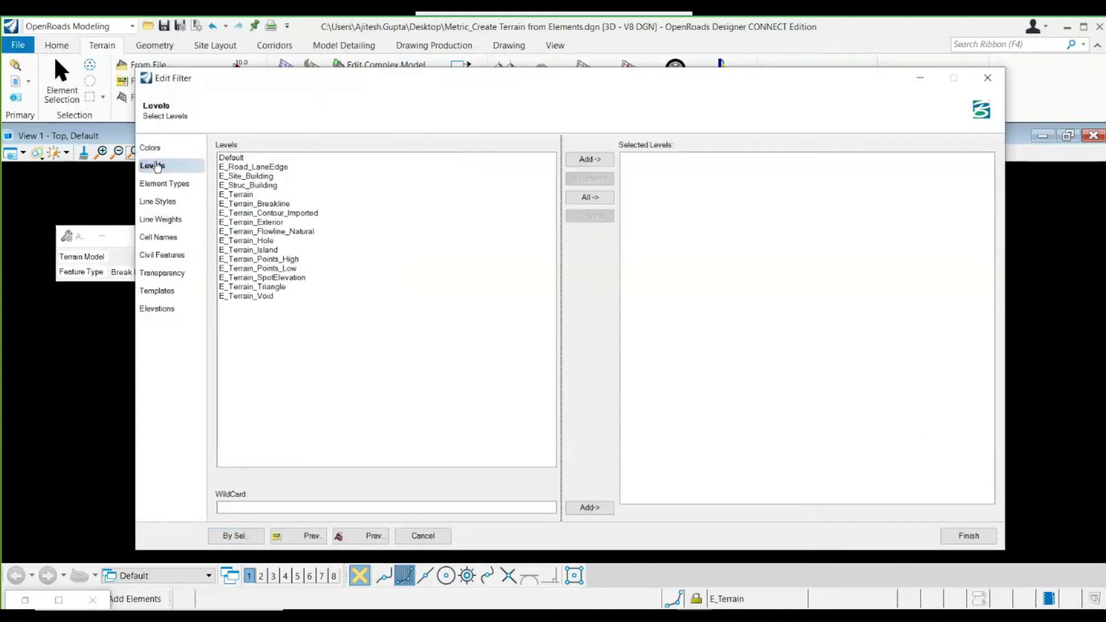
click(271, 158)
click(588, 159)
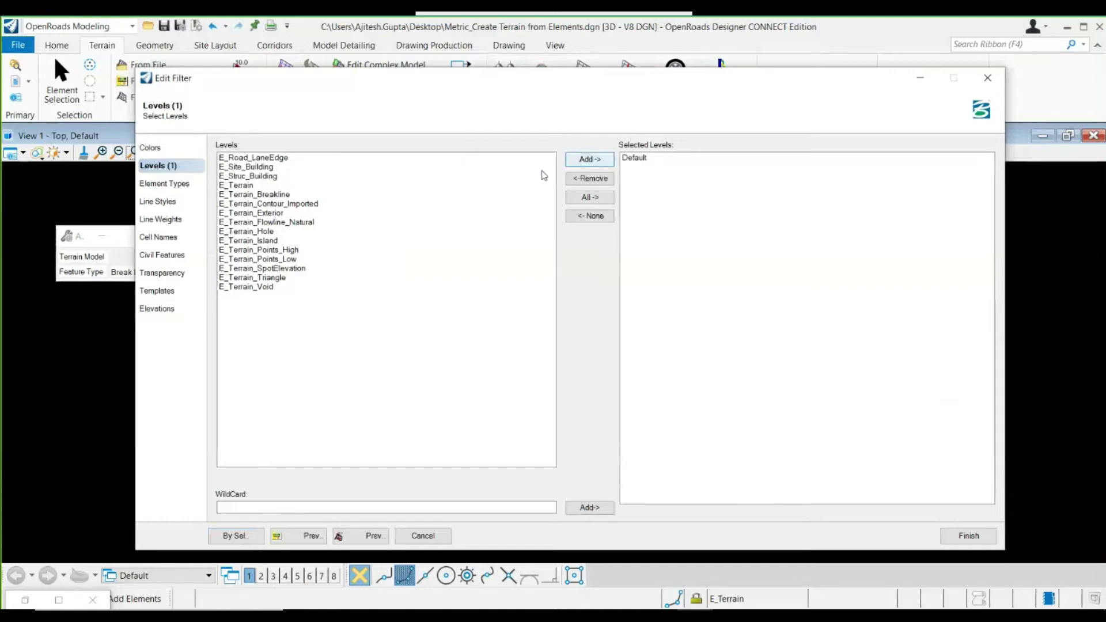
click(266, 158)
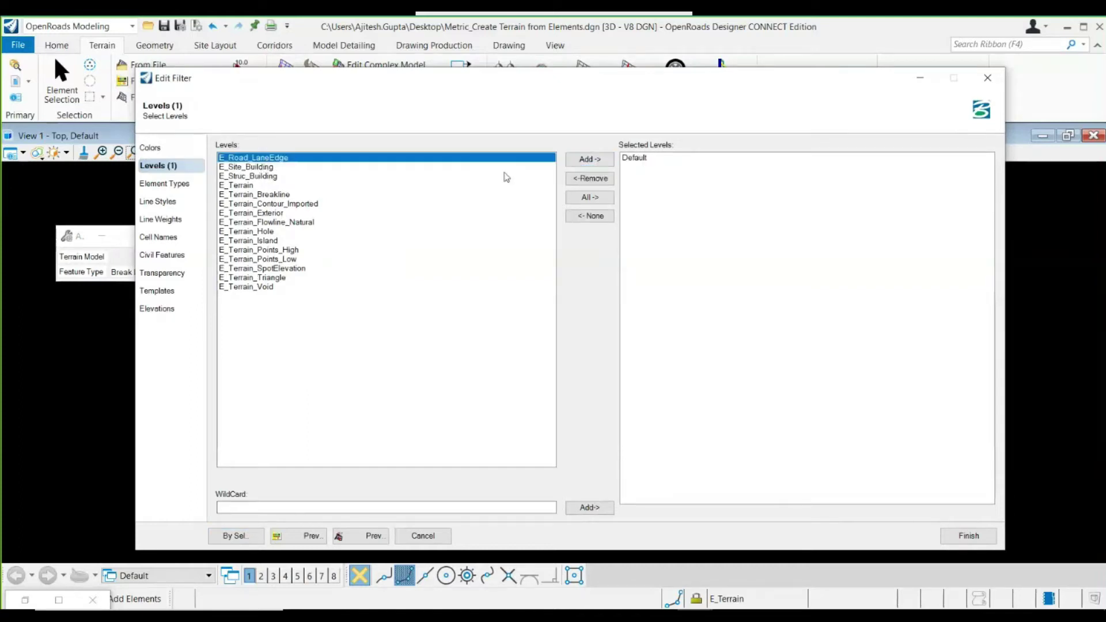
click(586, 163)
click(249, 177)
drag(249, 180, 369, 277)
click(590, 160)
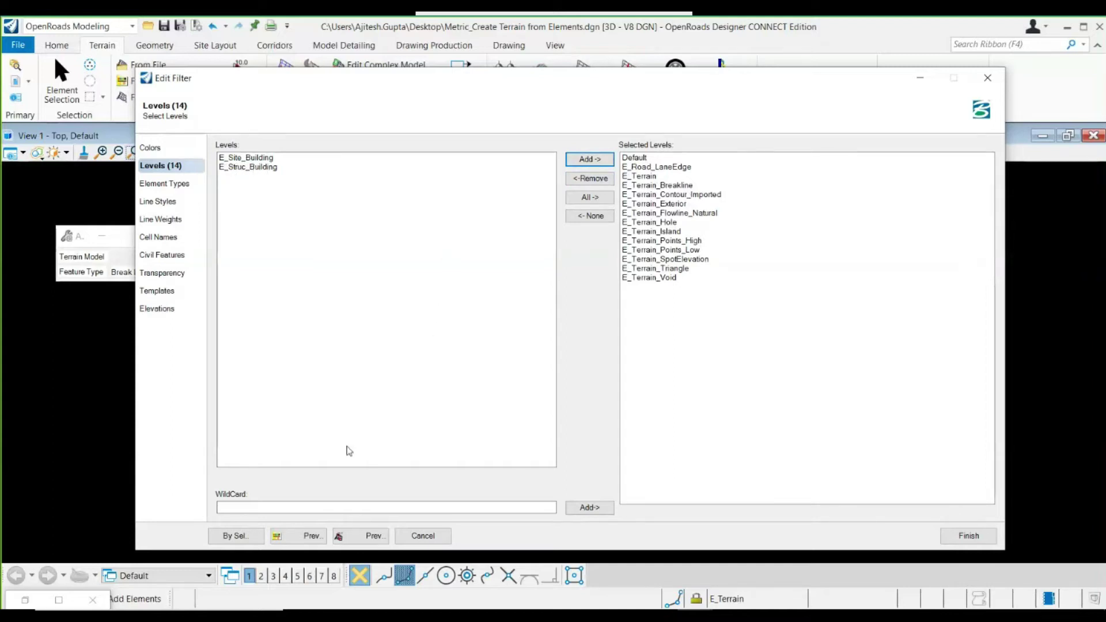
click(994, 541)
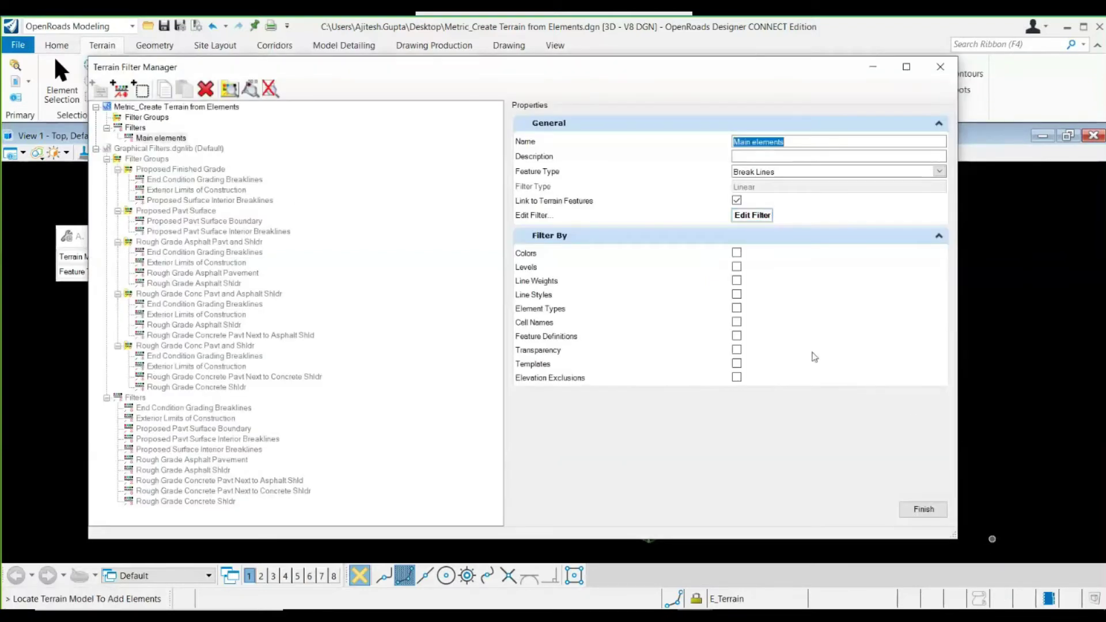
click(922, 510)
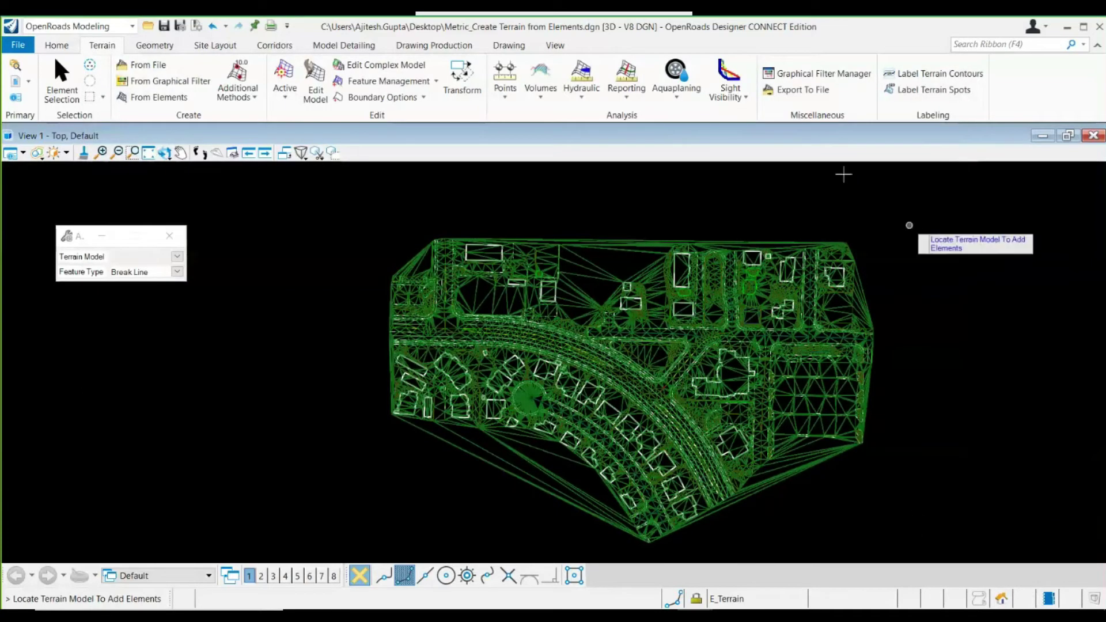
- Create a second graphical filter named Buildings Exclude with feature type Drape Void
click(812, 74)
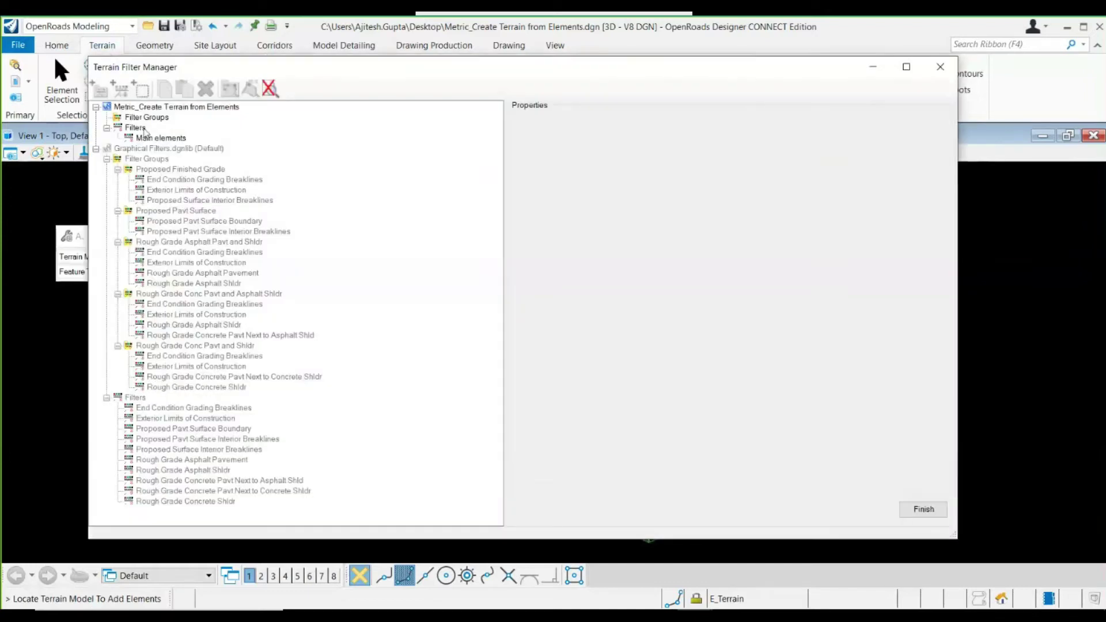
click(136, 127)
right_click(138, 128)
click(173, 135)
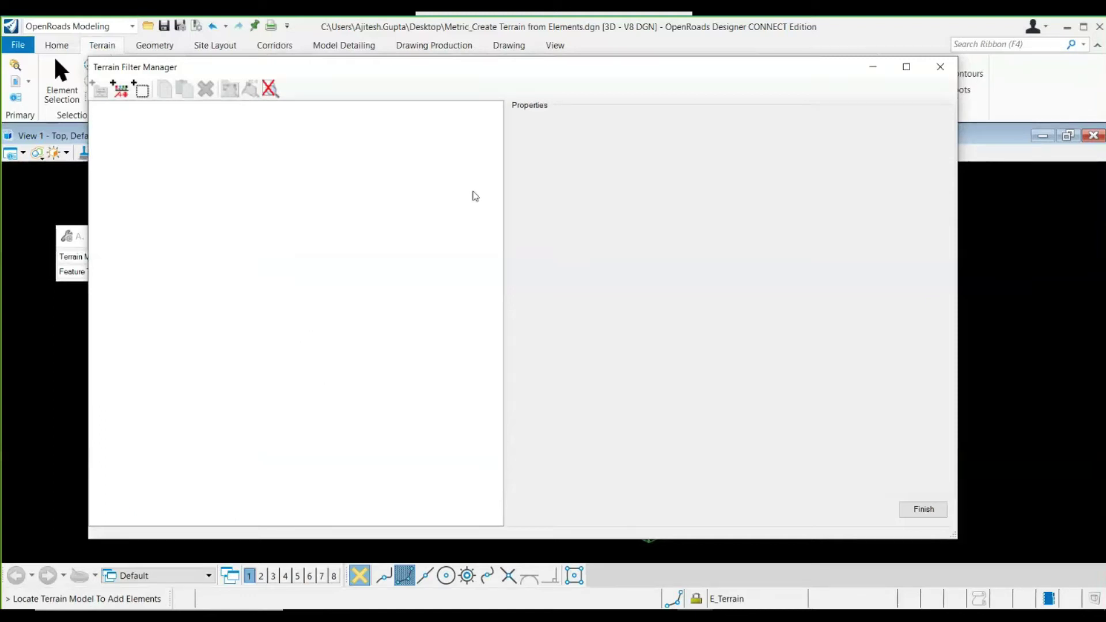
click(772, 141)
key(ctrl+a)
key(BackSpace)
text(Buildings Ex)
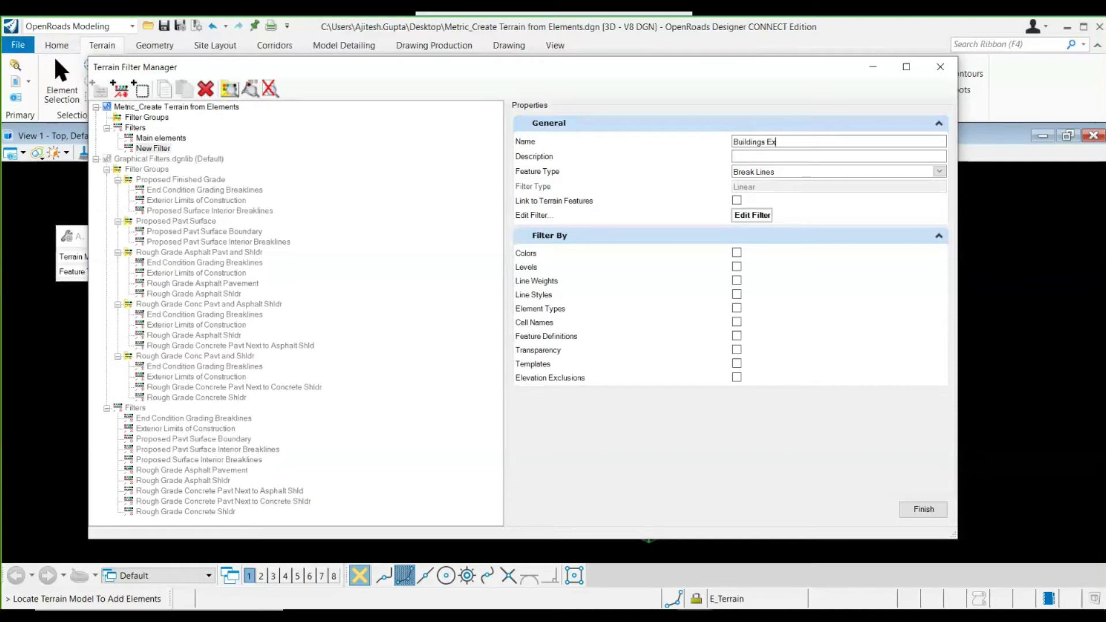
text(clude)
key(Tab)
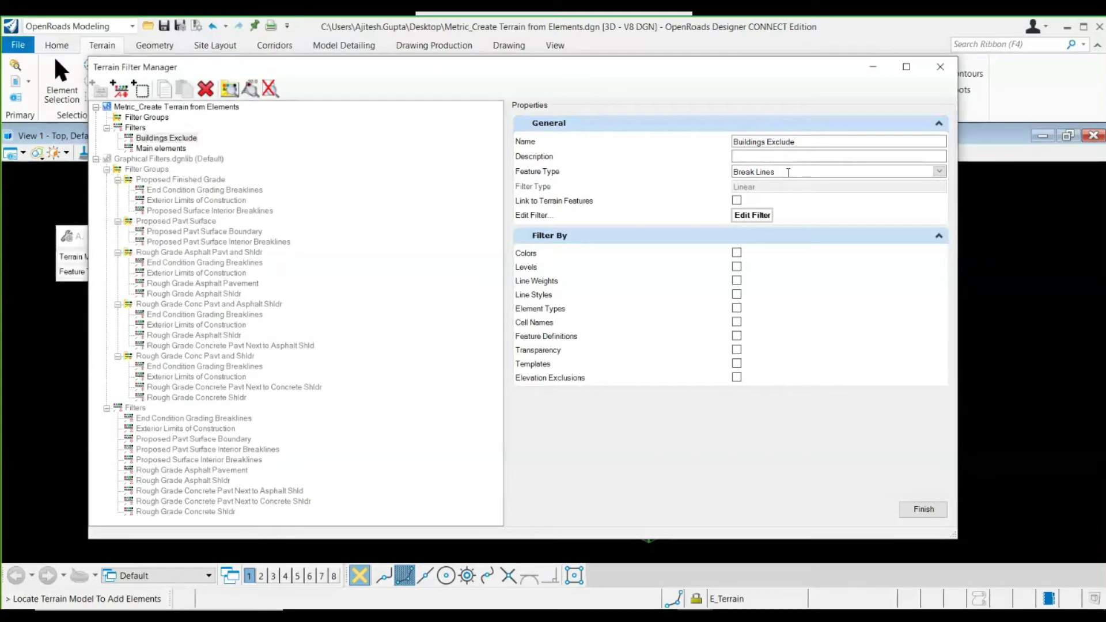
click(939, 171)
click(759, 203)
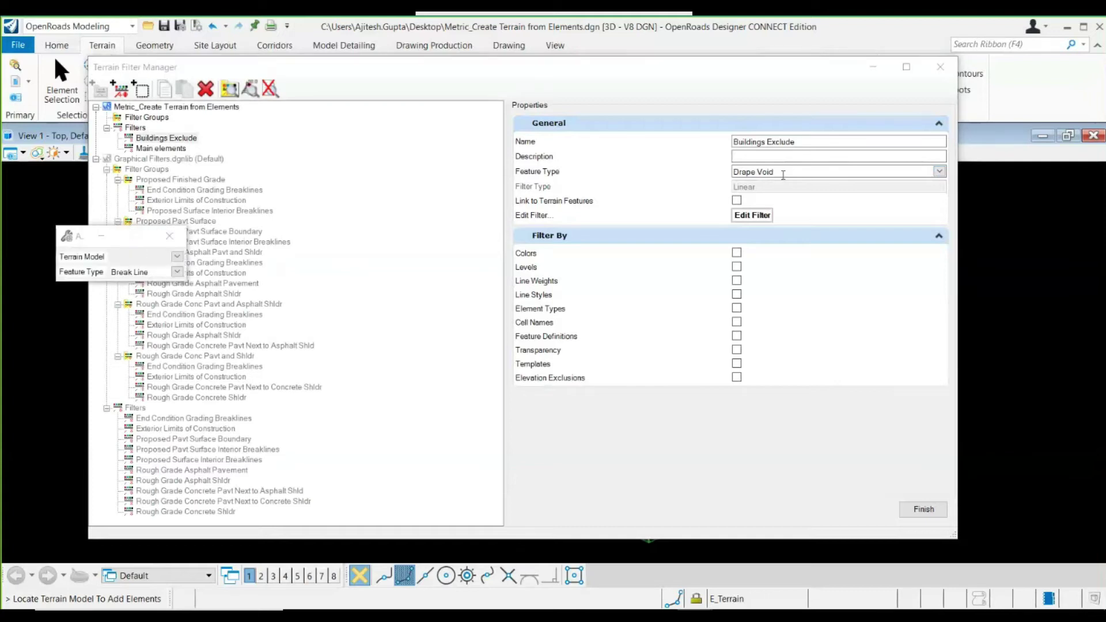
- Link the Buildings Exclude filter to terrain features, limit it to levels E_Site_Building and E_Struc_Building, and finish the filter
click(737, 201)
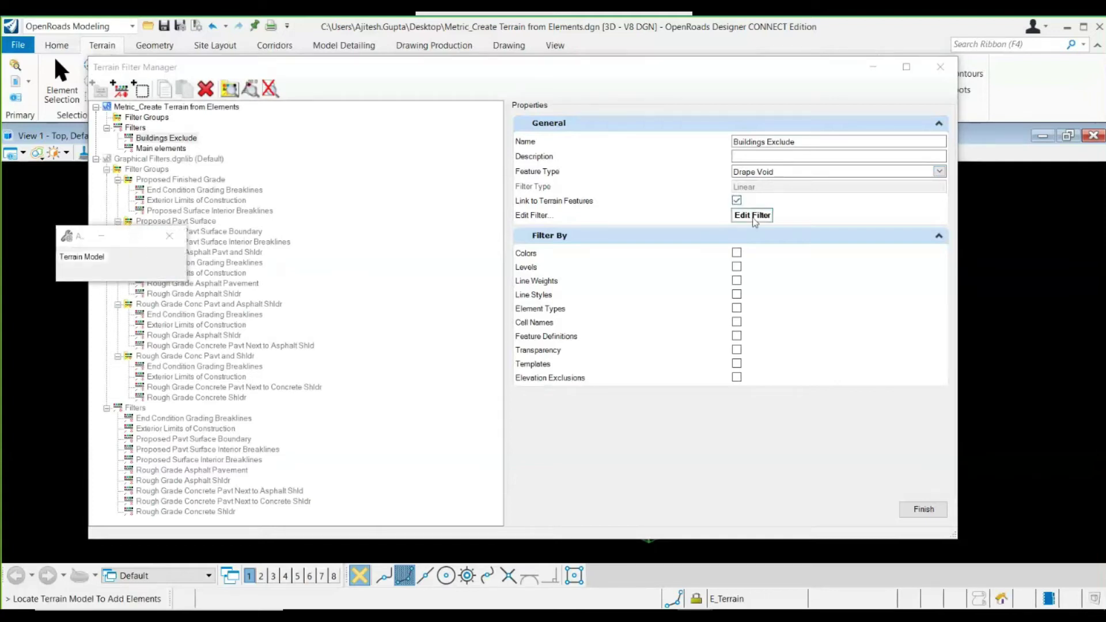
click(752, 215)
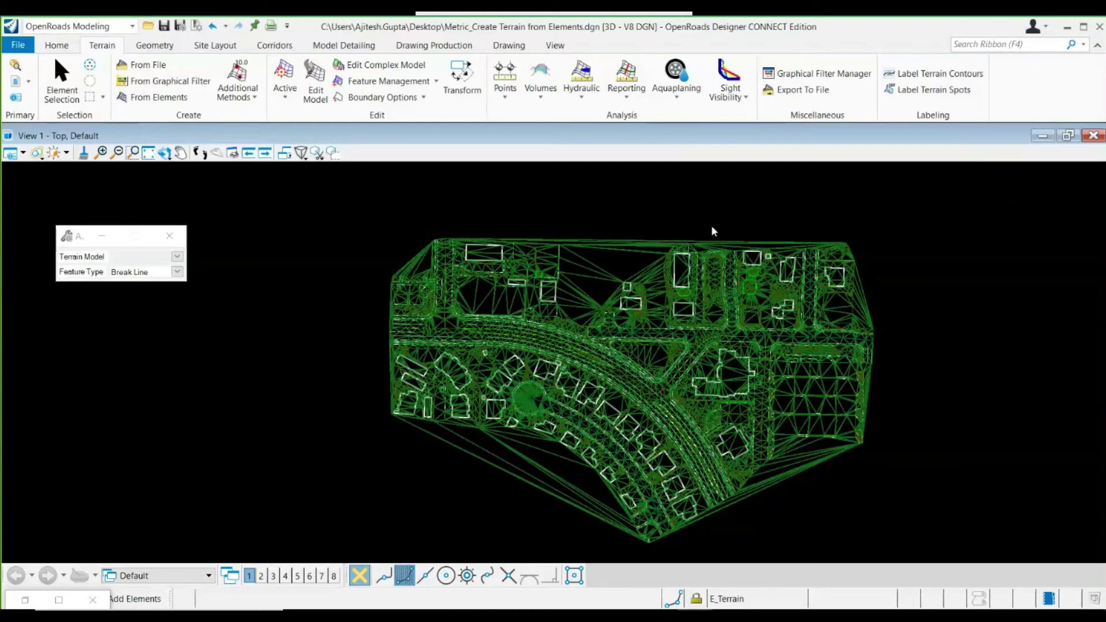
click(712, 231)
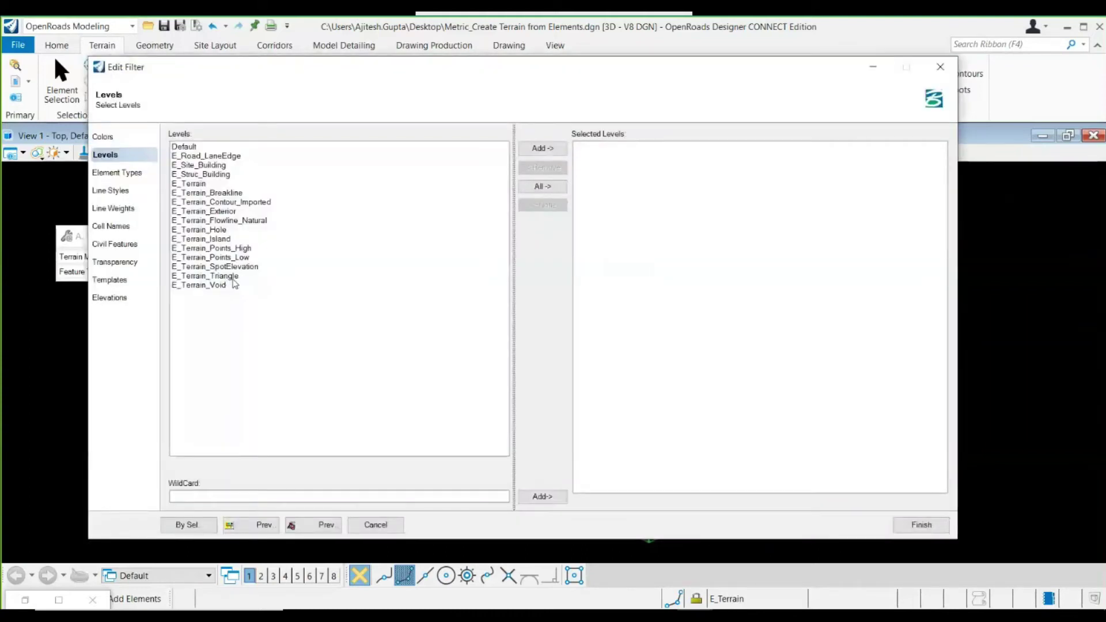
click(233, 278)
click(226, 166)
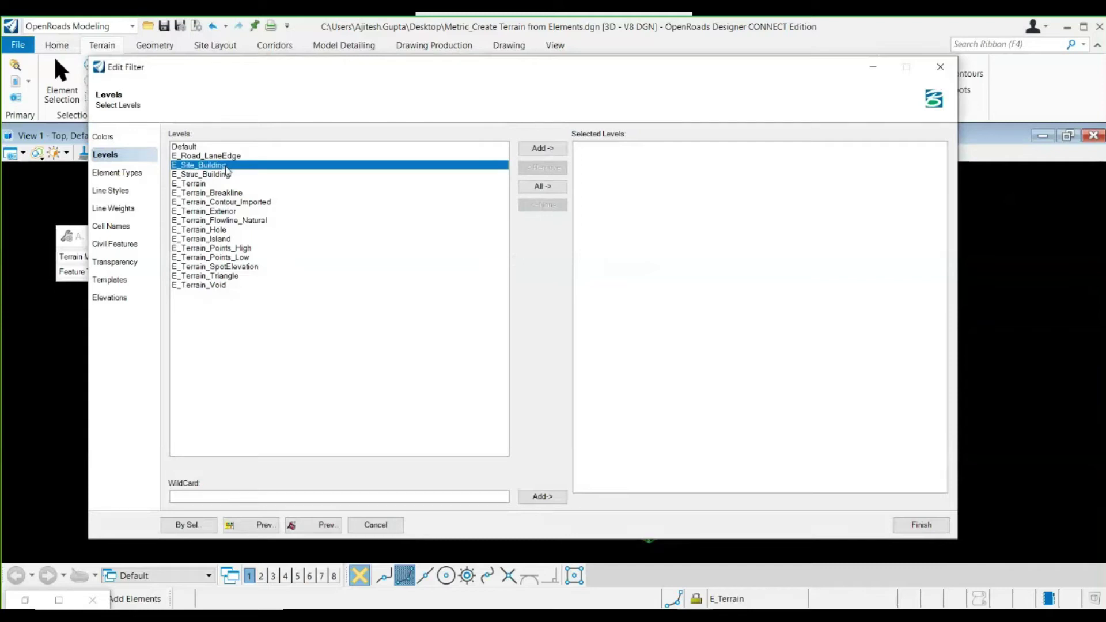
ctrl+click(226, 174)
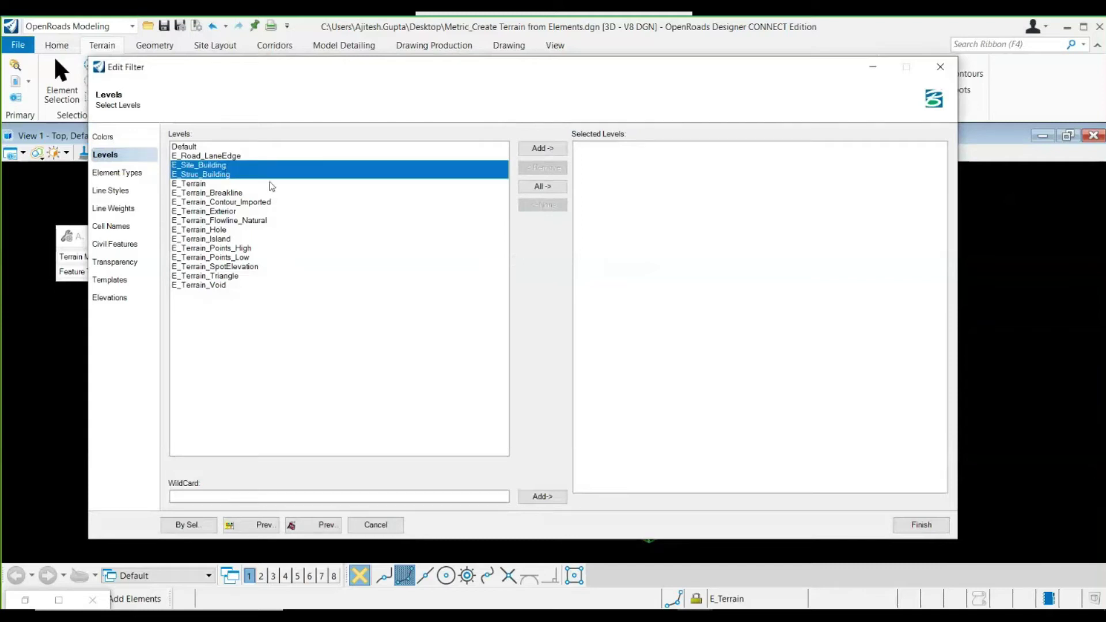
click(543, 149)
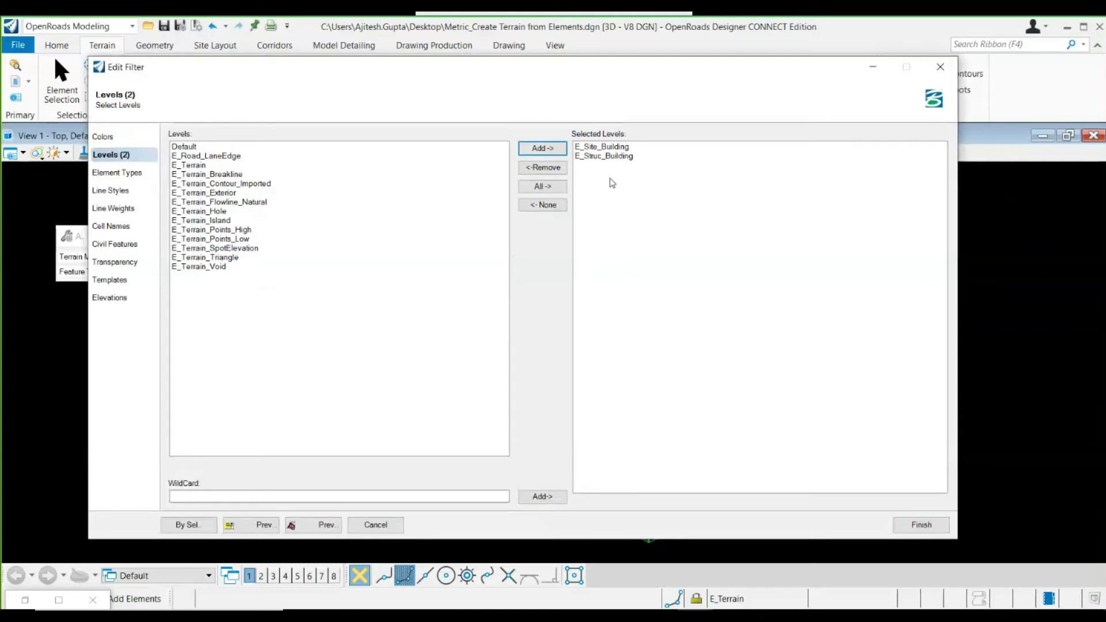
click(917, 525)
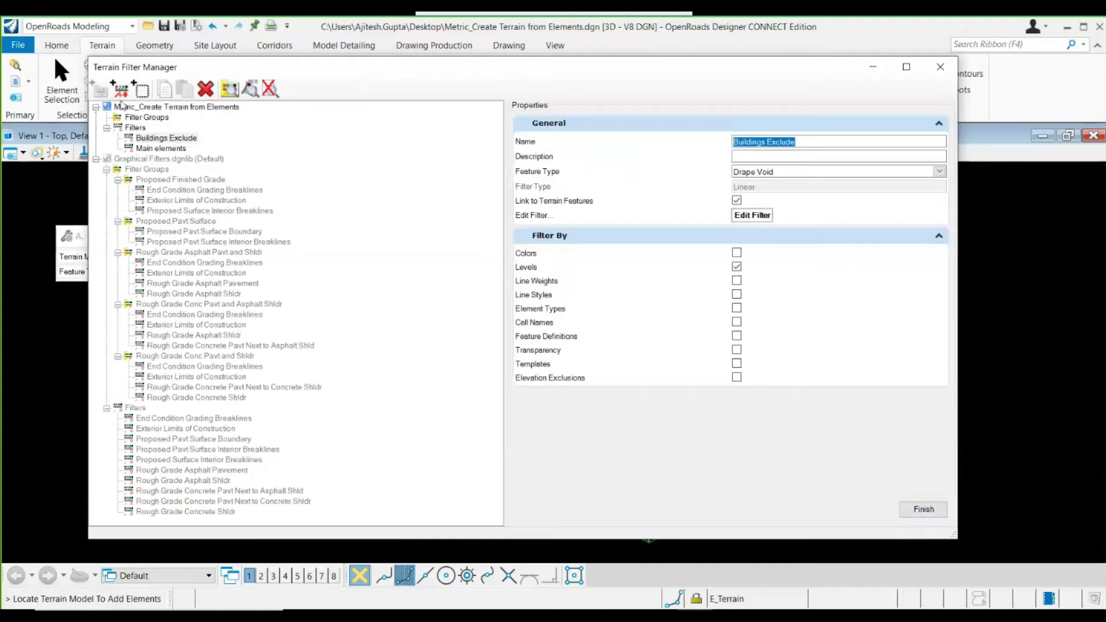
- Edit the Buildings Exclude filter to exclude elevations less than or equal to 0
click(129, 127)
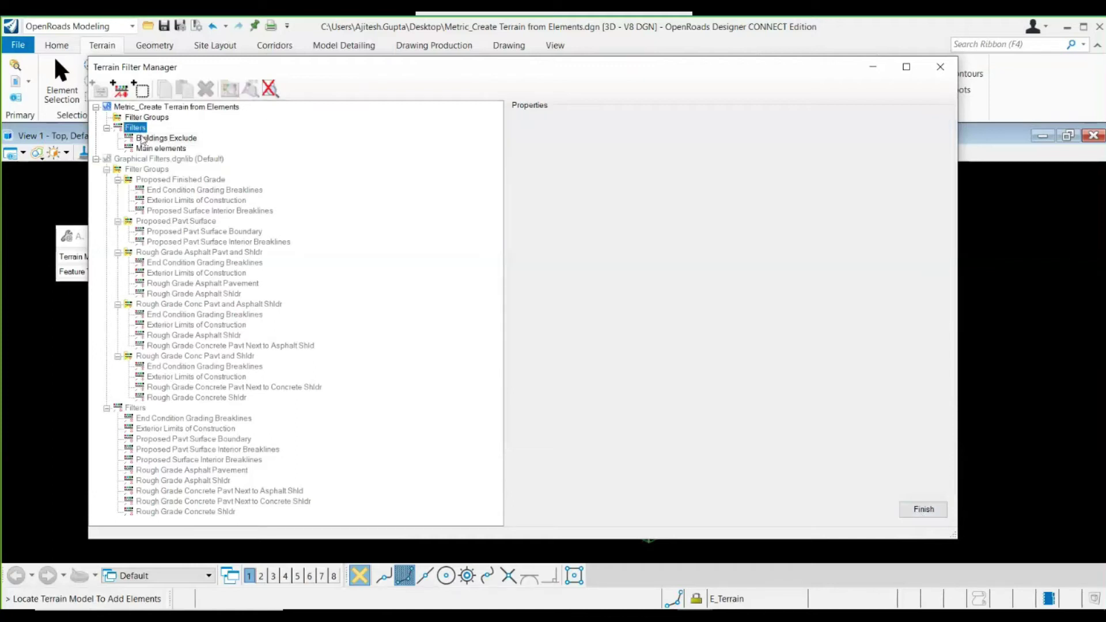
click(173, 148)
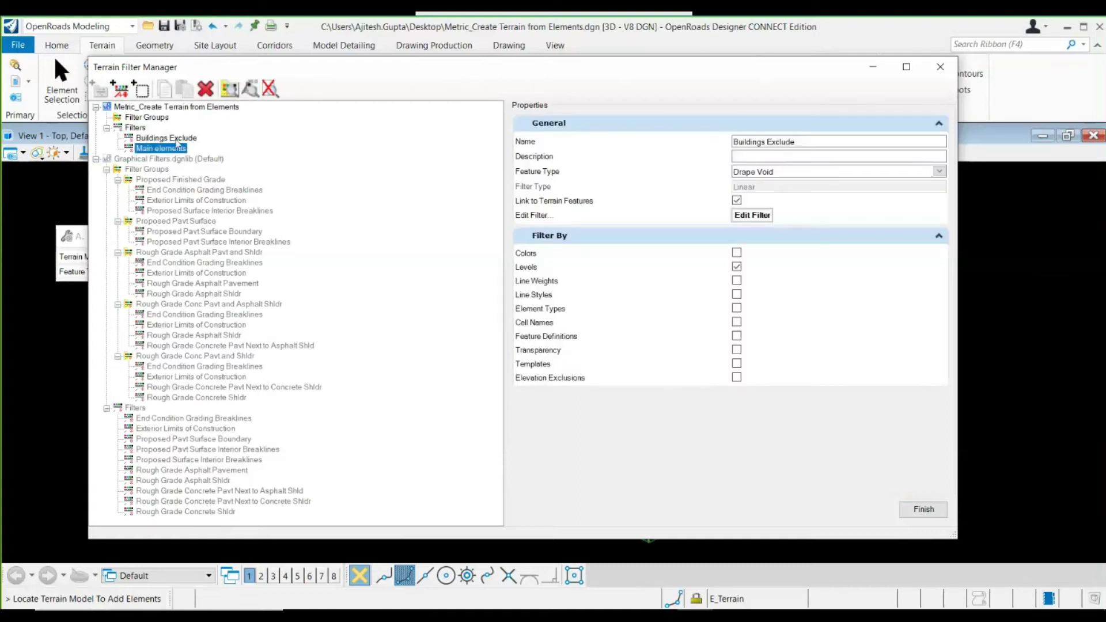
click(173, 138)
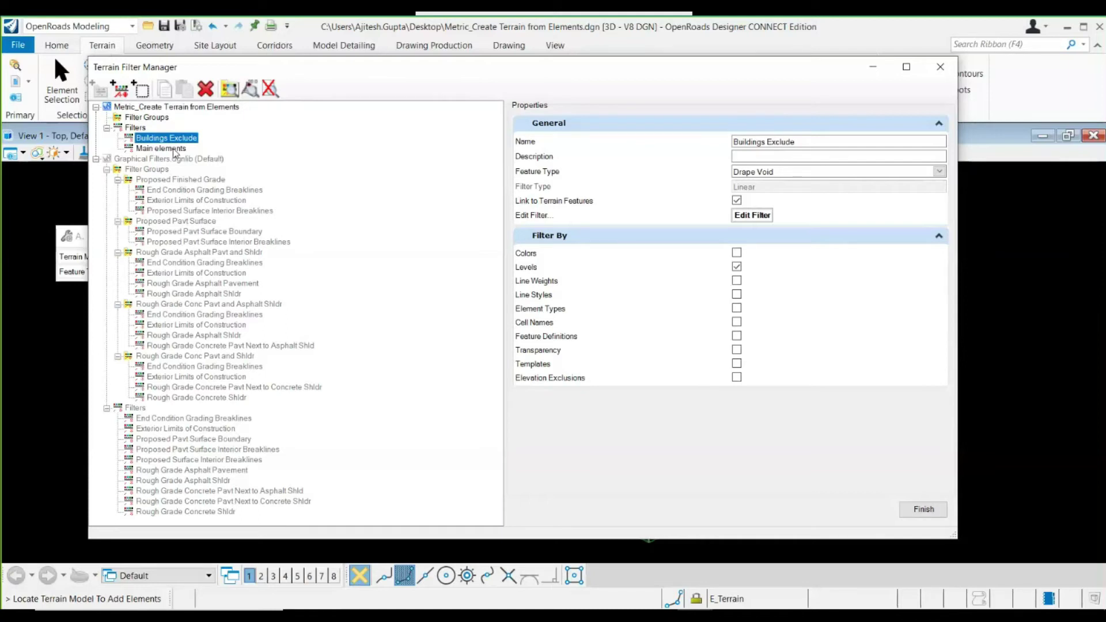
click(754, 216)
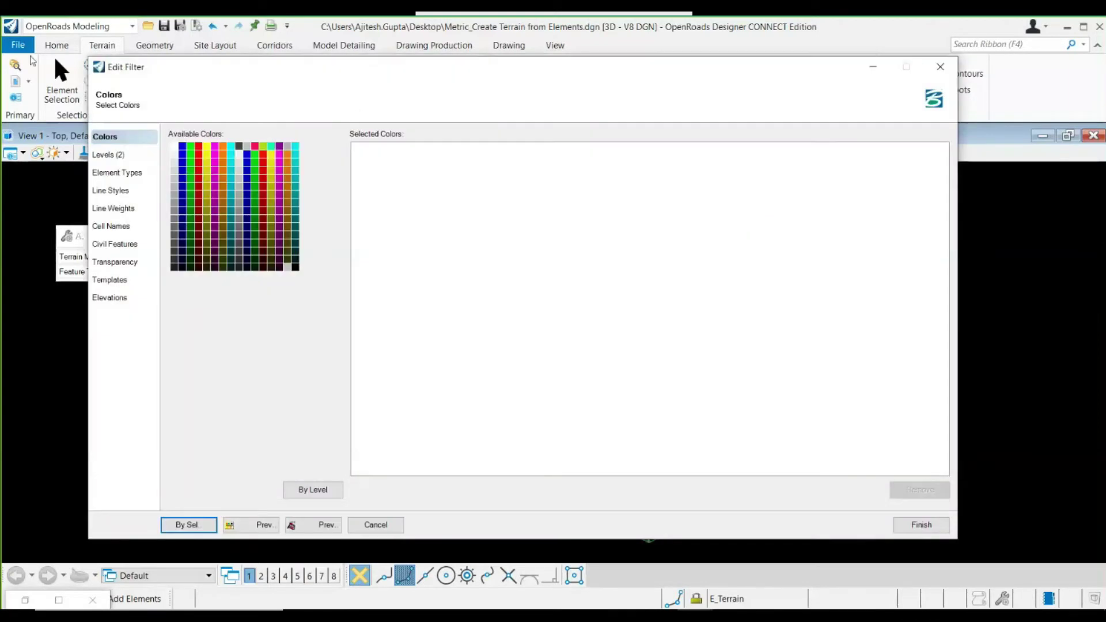
click(120, 155)
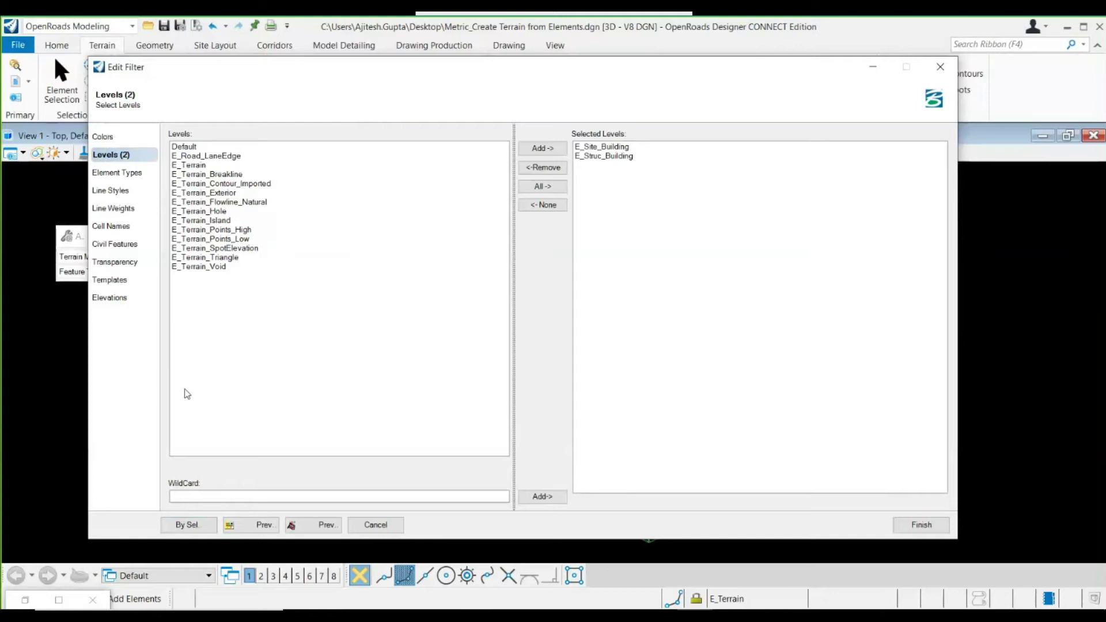
click(118, 297)
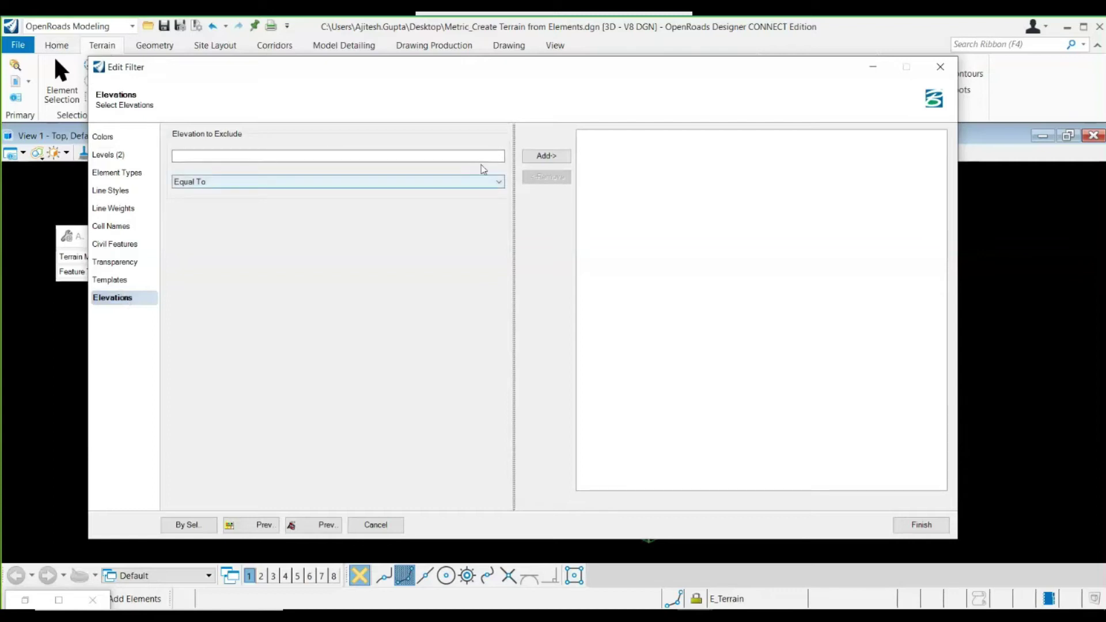
click(494, 181)
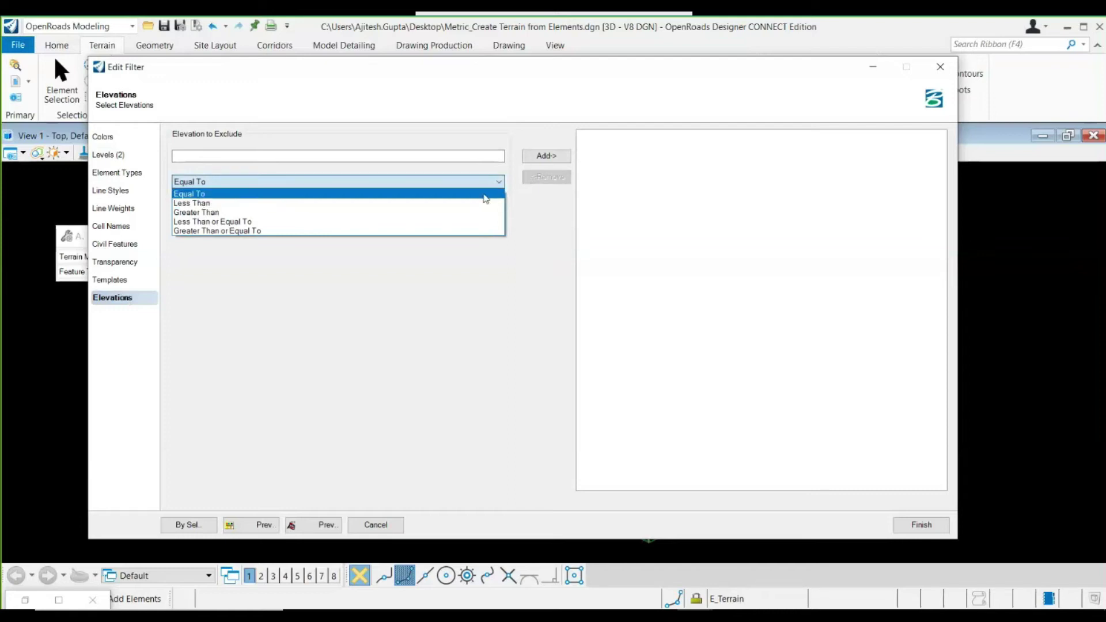
click(473, 223)
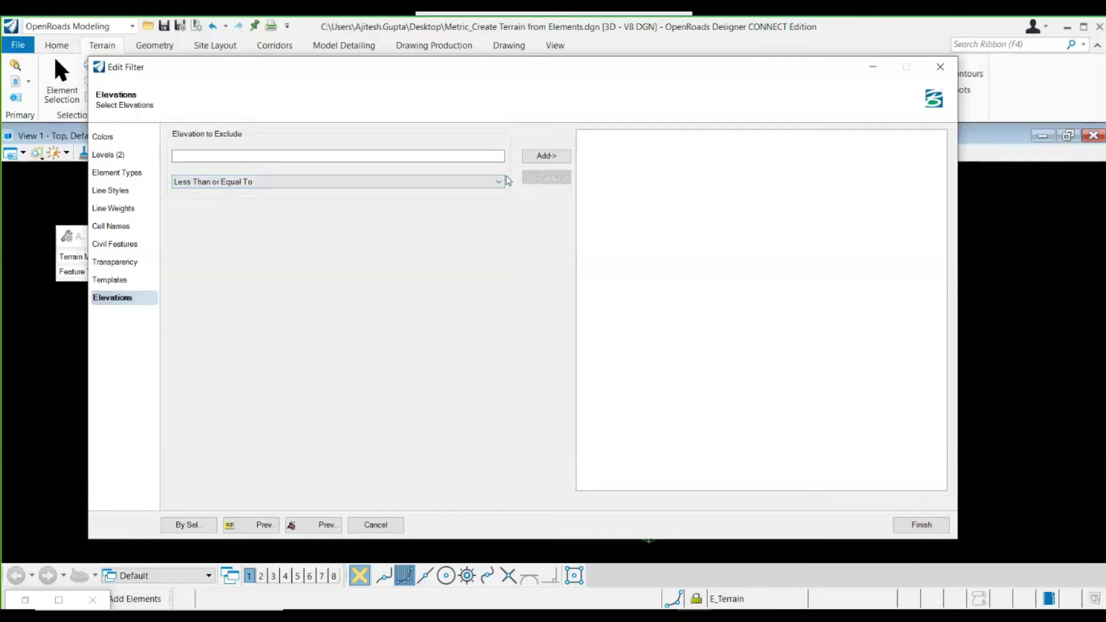
click(452, 156)
text(0)
click(541, 160)
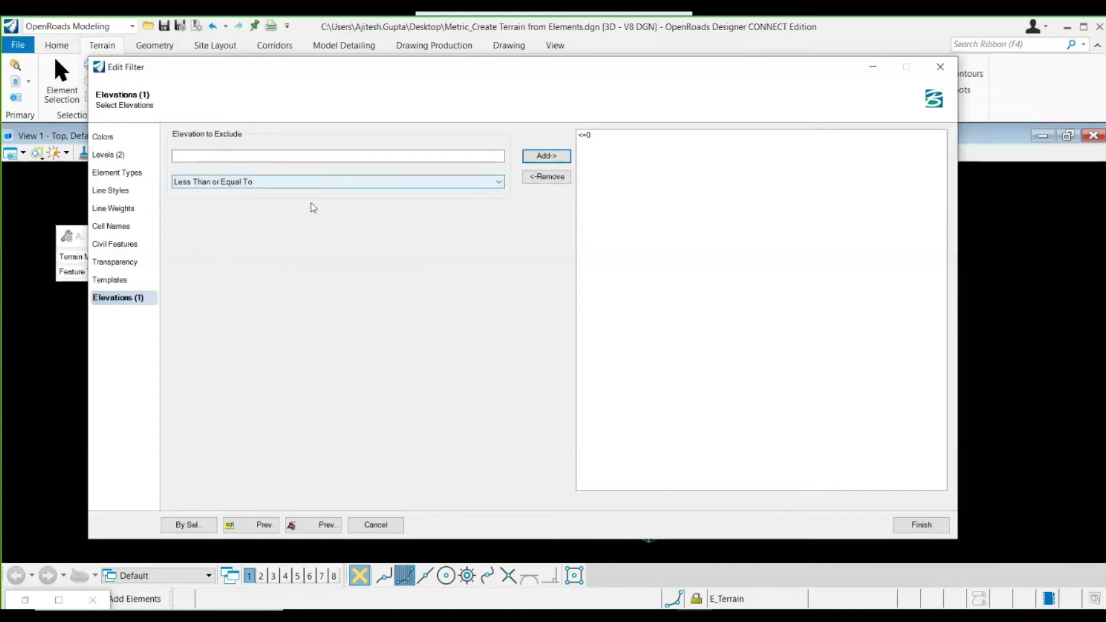
- Remove the <=0 elevation exclusion from the Buildings Exclude filter and check the properties of both filters
click(115, 155)
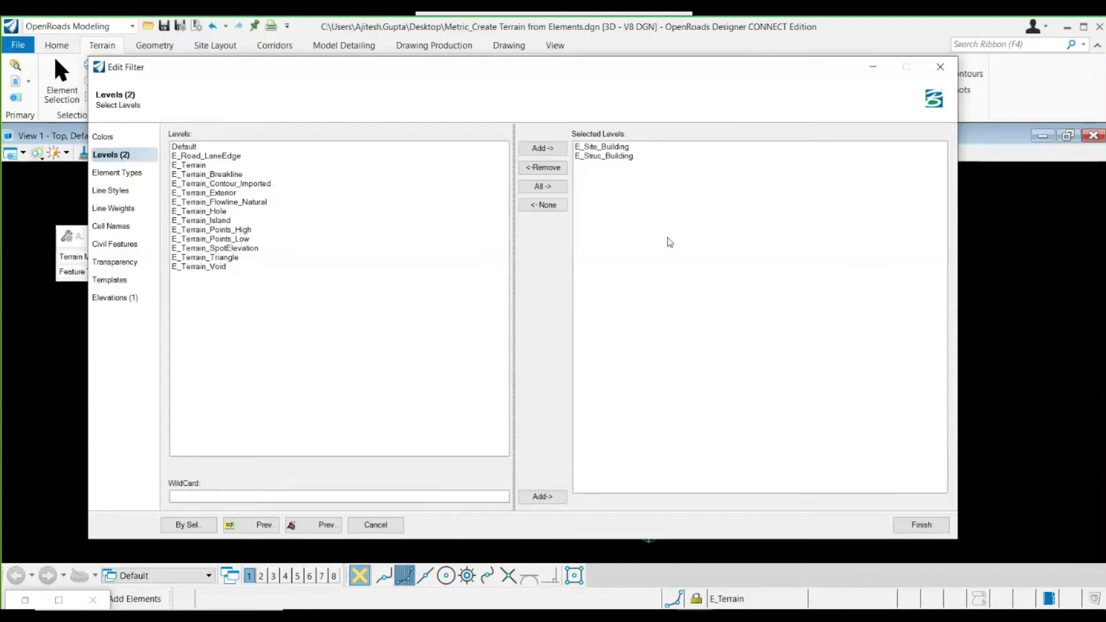
click(122, 298)
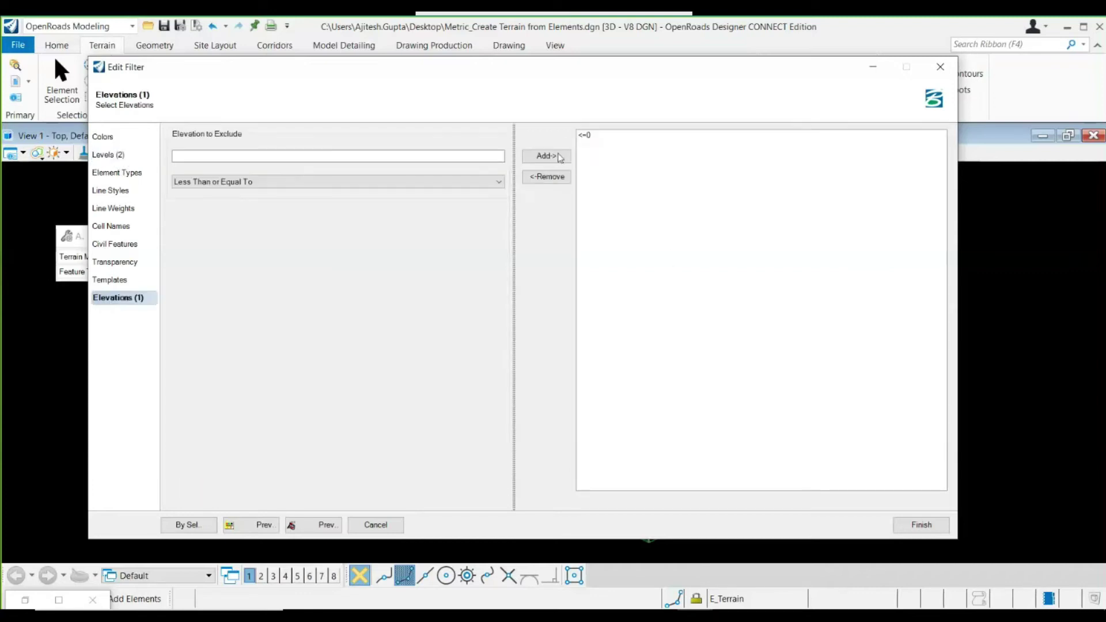
click(590, 136)
click(557, 177)
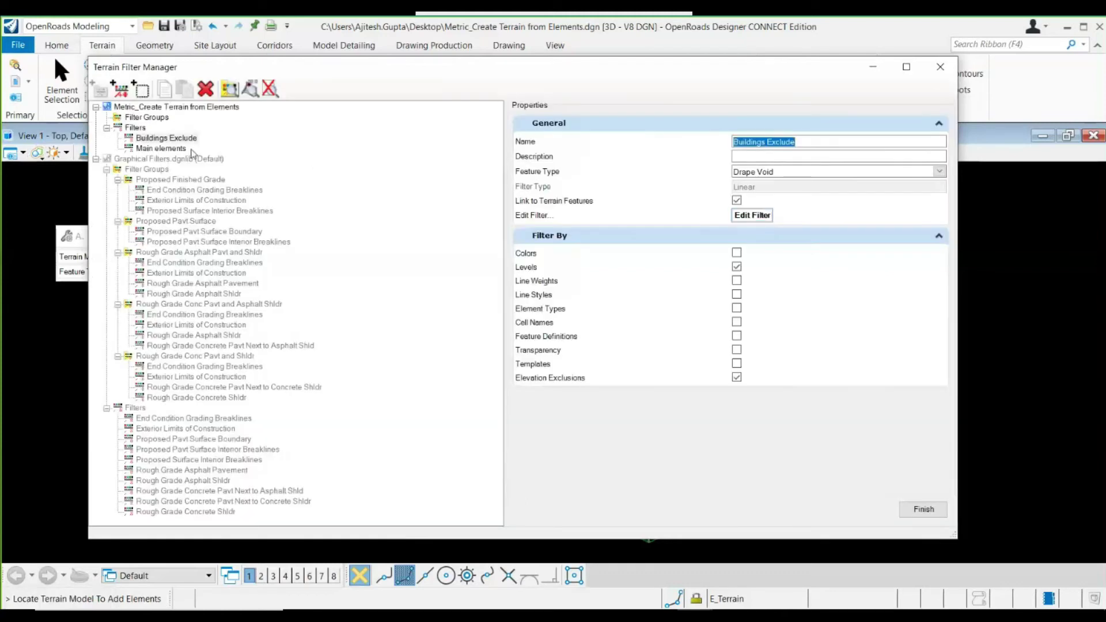
click(189, 148)
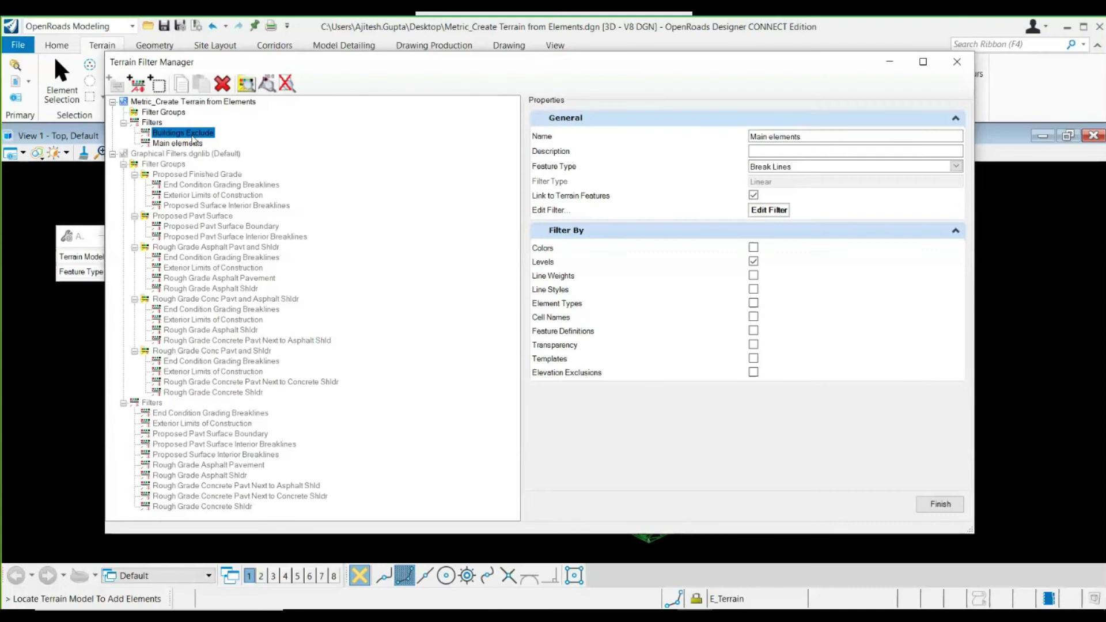
click(208, 137)
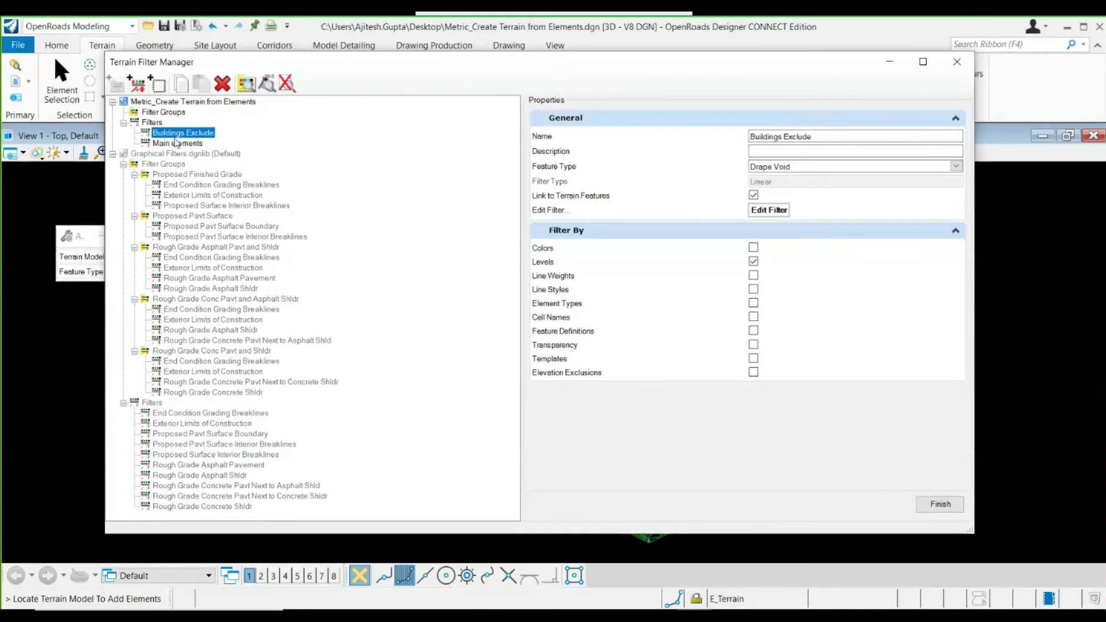
- Create a filter group named Final in the drawing's own filter groups
click(166, 113)
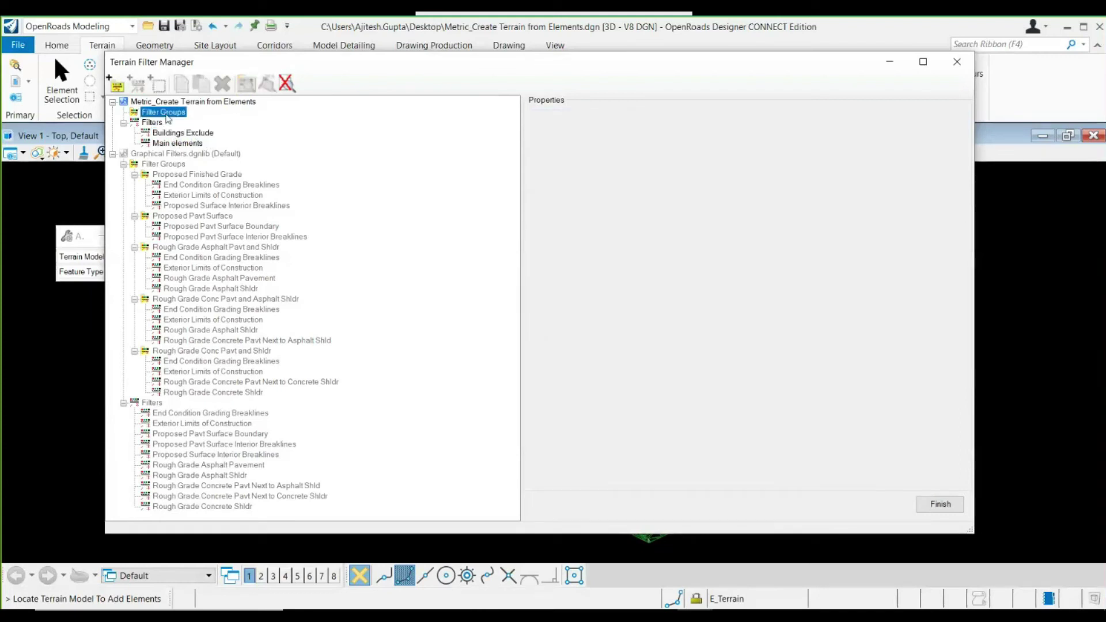
right_click(167, 114)
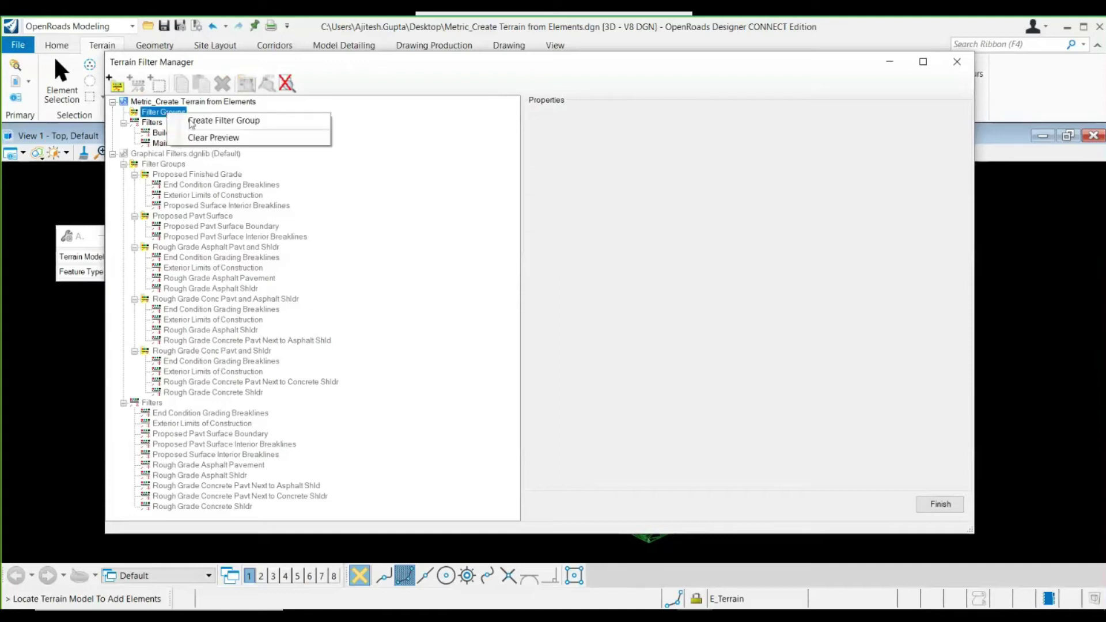
click(198, 121)
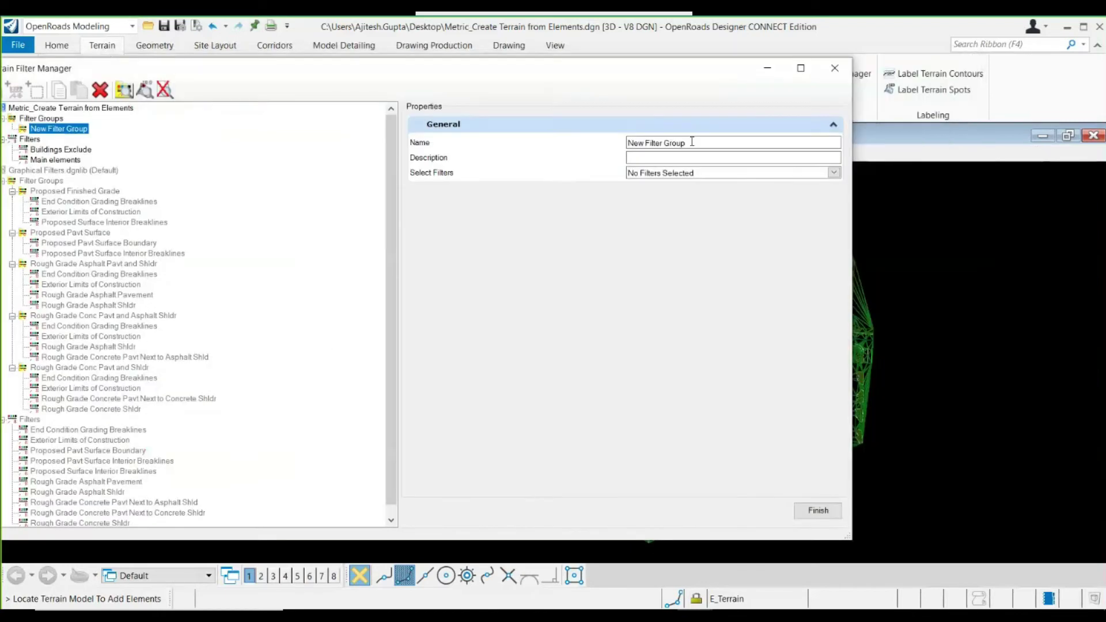
click(694, 141)
key(ctrl+a)
key(BackSpace)
text(Final)
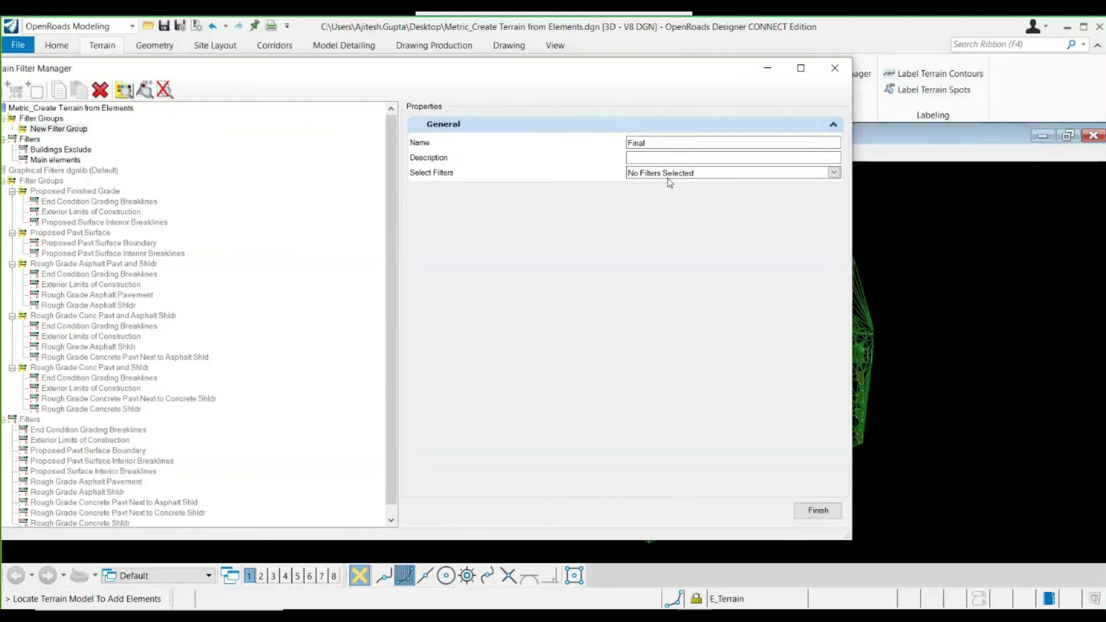
- Include the Main elements and Buildings Exclude filters in the Final group and finish the filter manager
click(833, 174)
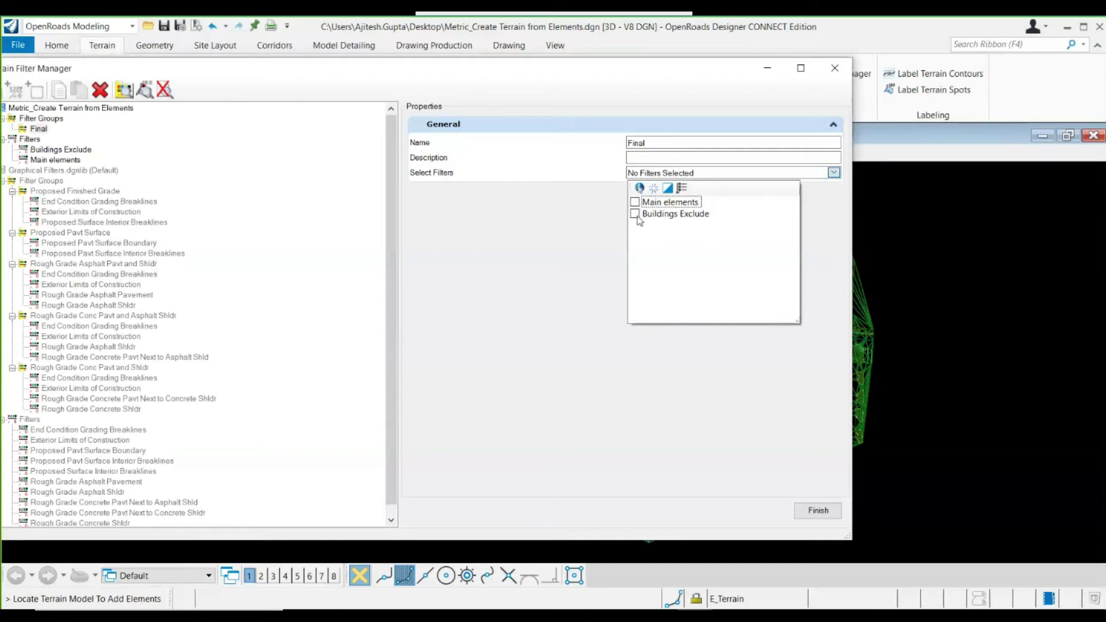
click(635, 214)
click(806, 470)
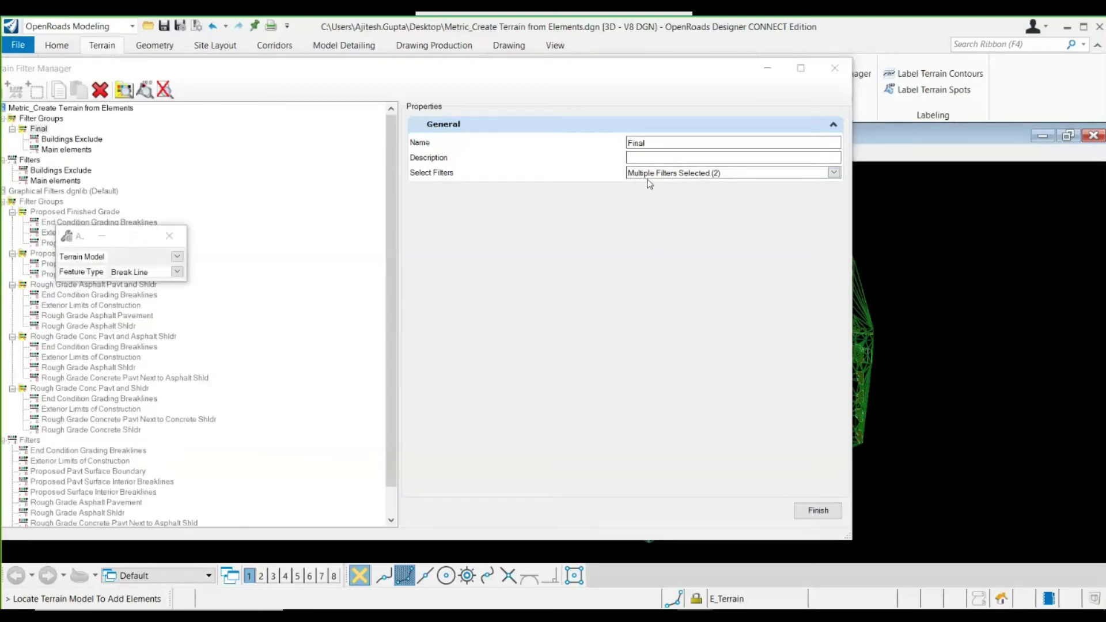
click(812, 509)
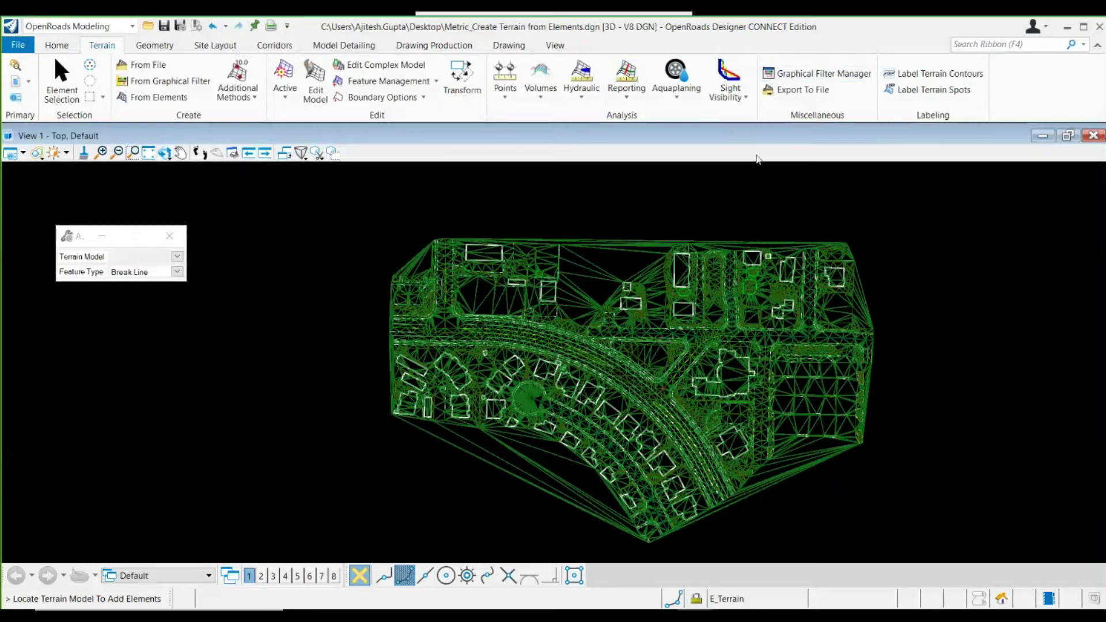
click(132, 152)
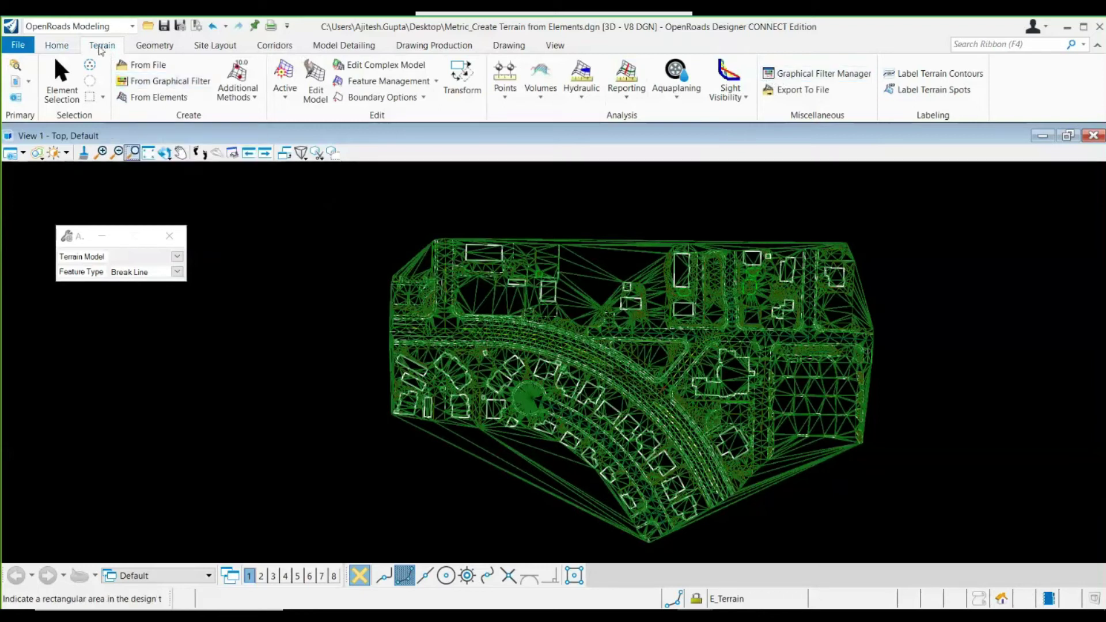
right_click(588, 329)
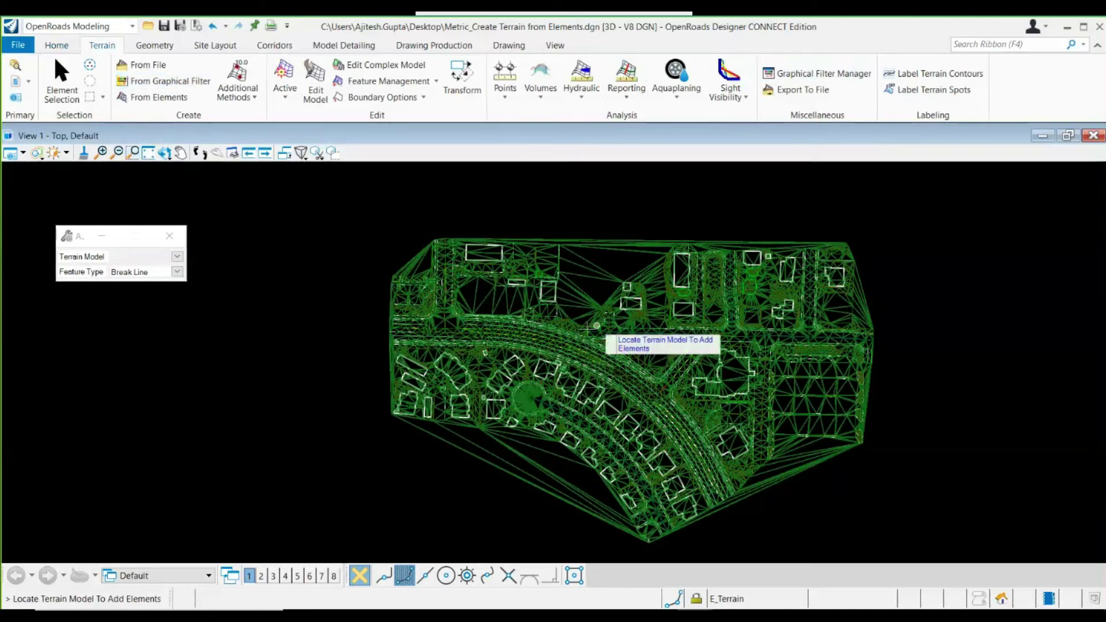
click(169, 239)
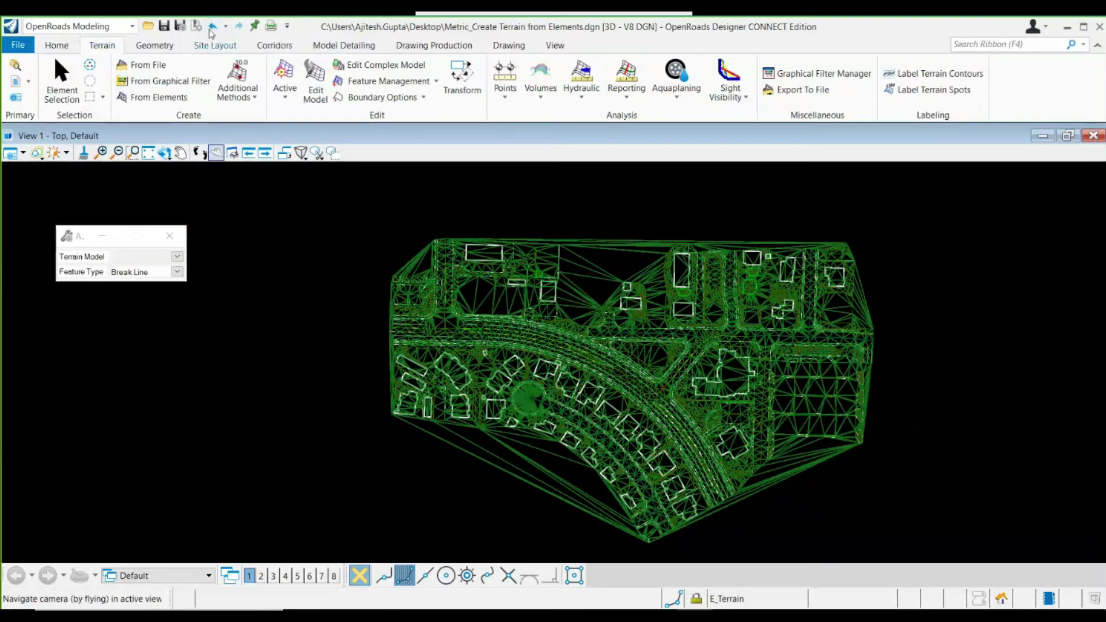
click(163, 81)
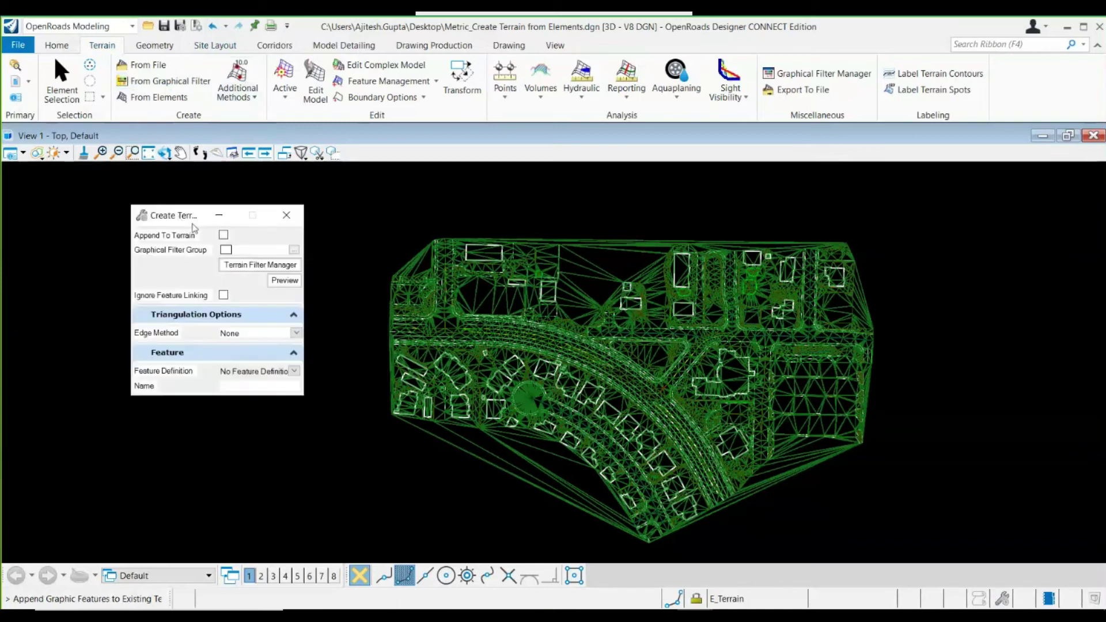
click(293, 222)
- Undo the last addition or removal of terrain model features
click(227, 31)
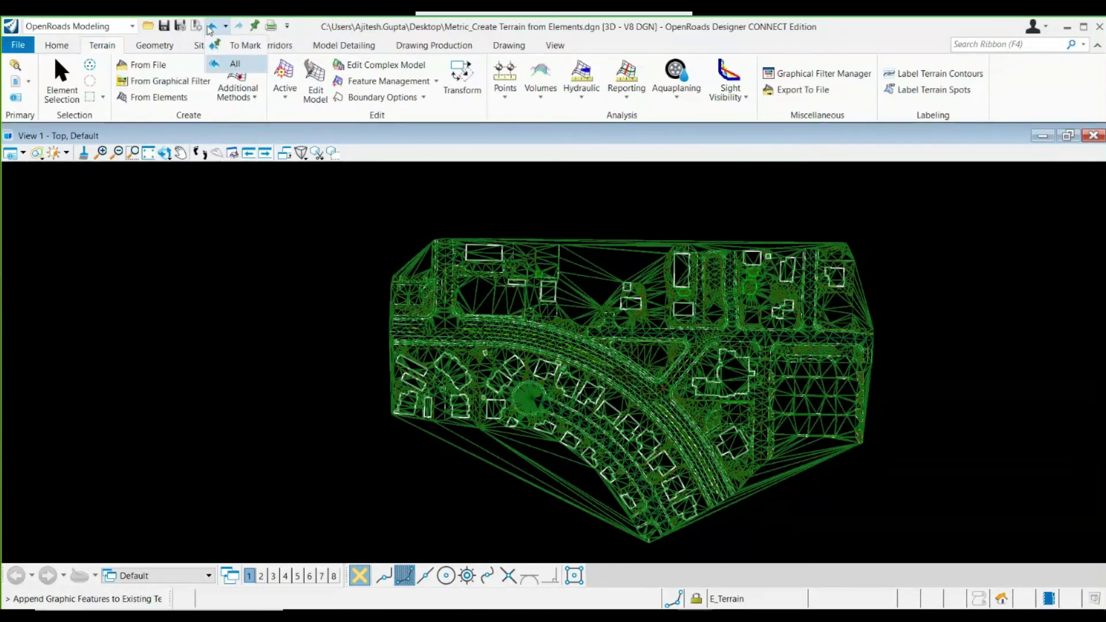
click(211, 28)
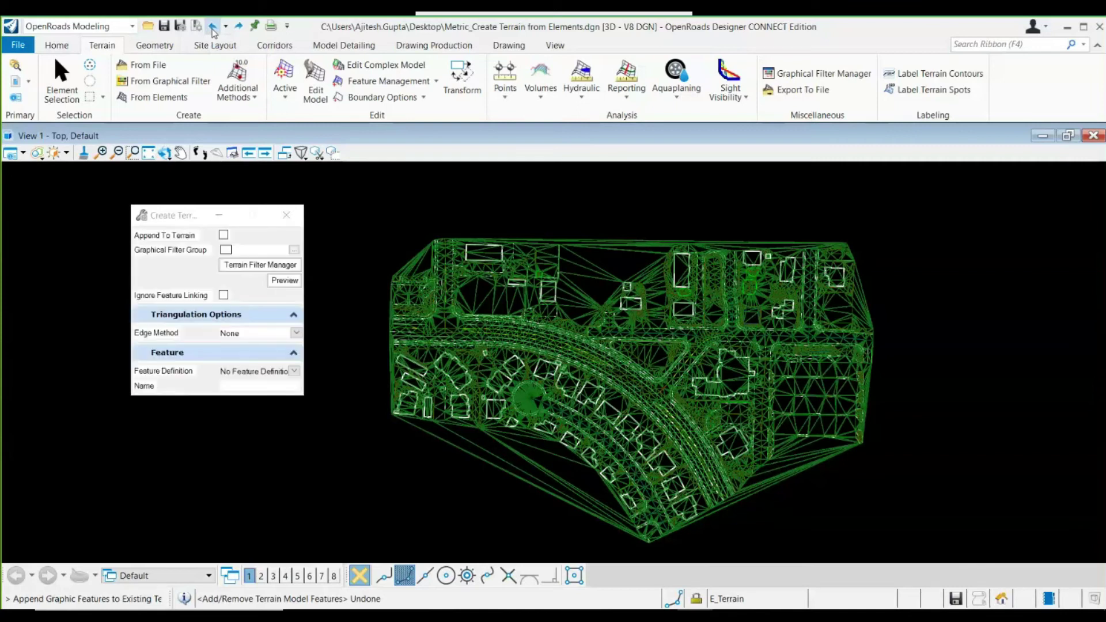
click(212, 27)
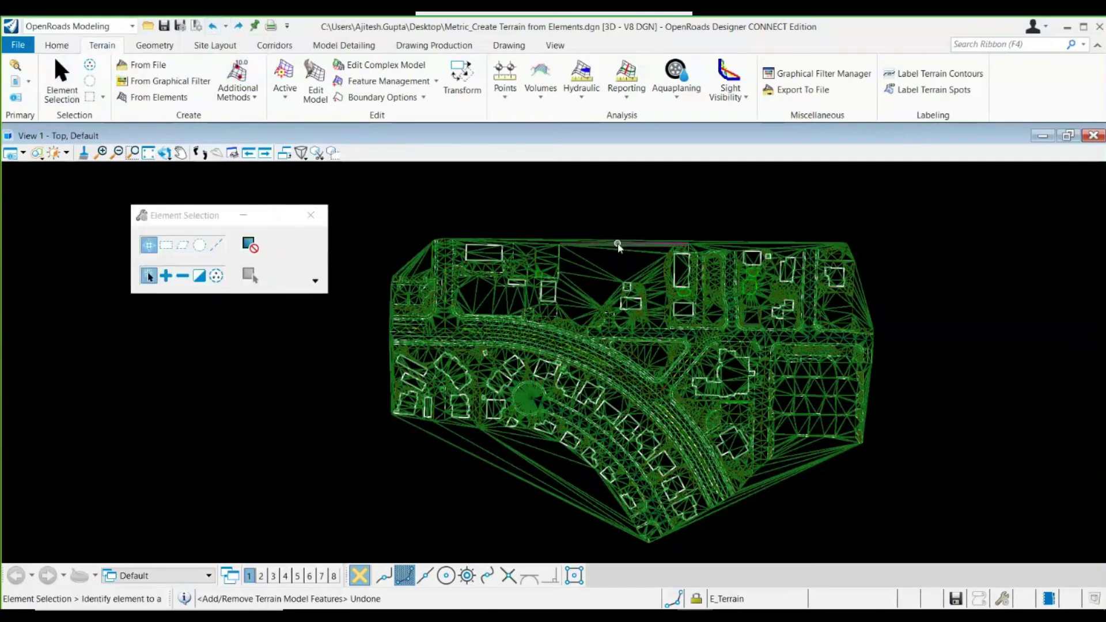
- Delete the existing ET terrain model from the drawing
mouse_move(626, 246)
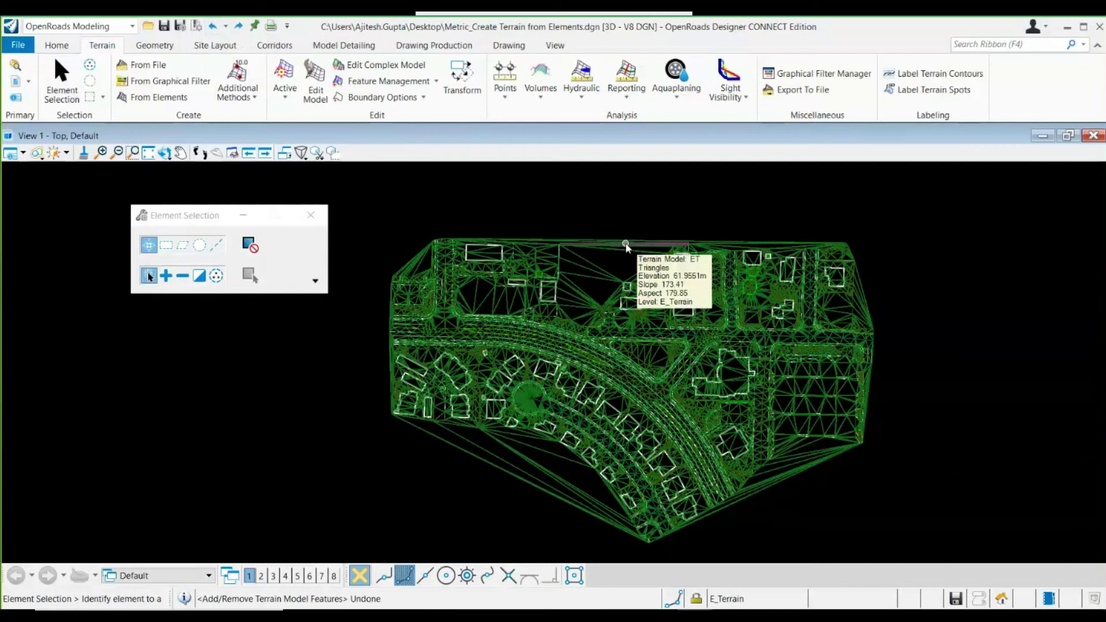
key(Escape)
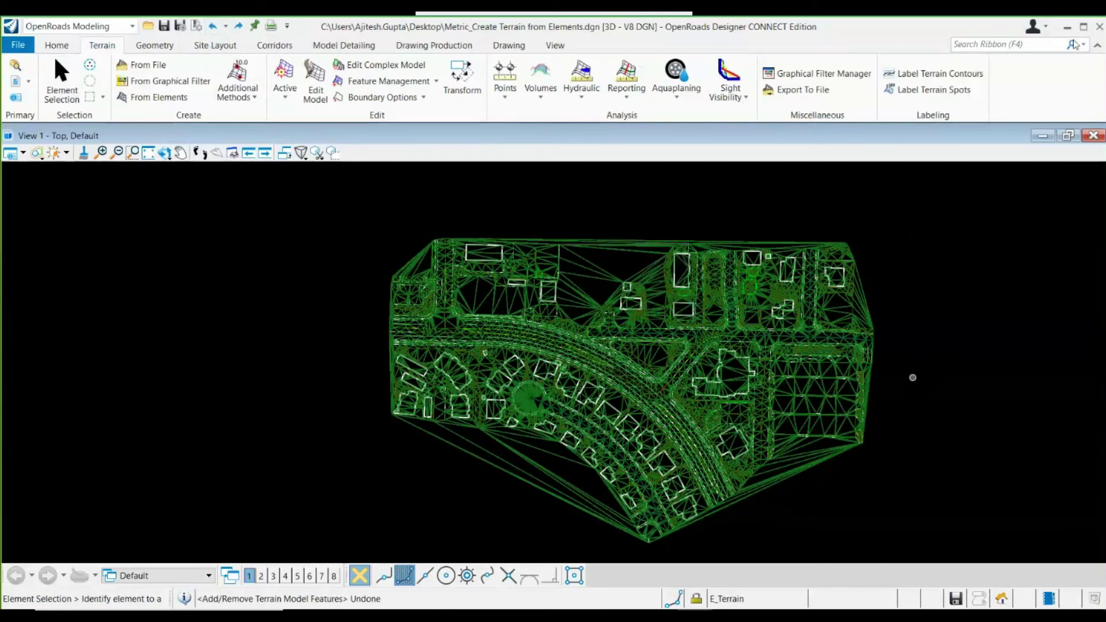
drag(934, 235, 279, 554)
click(537, 469)
click(537, 469)
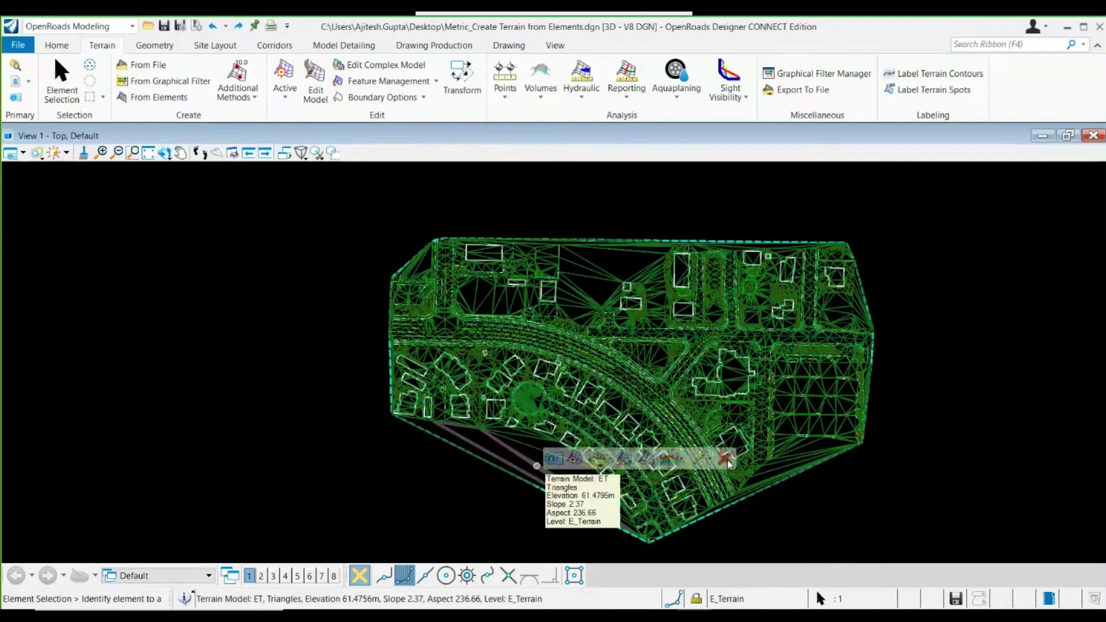
click(727, 459)
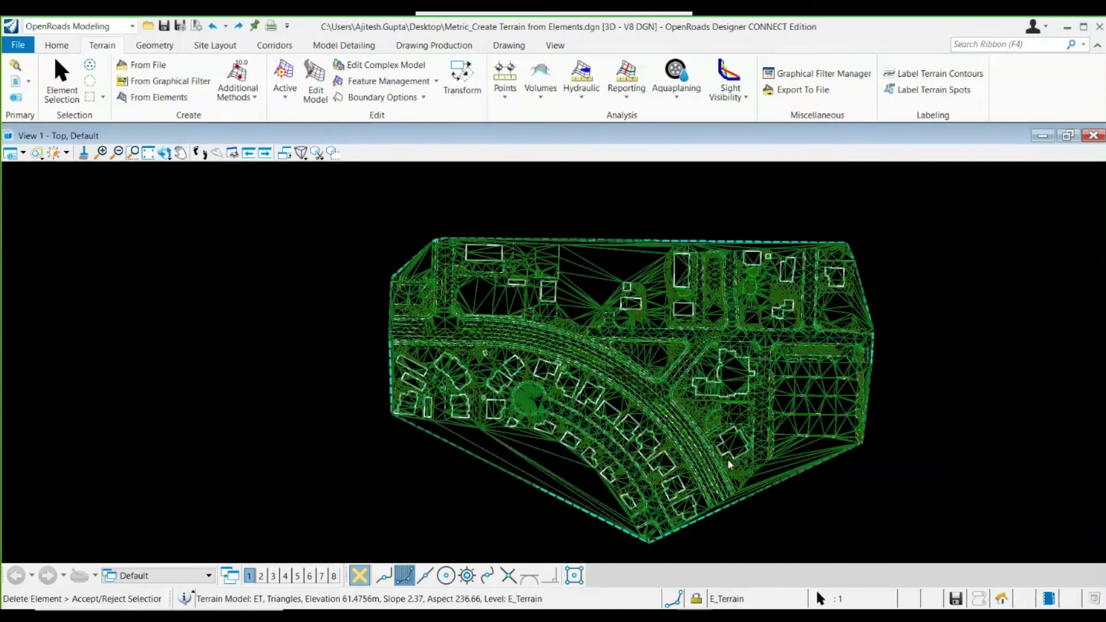
click(728, 464)
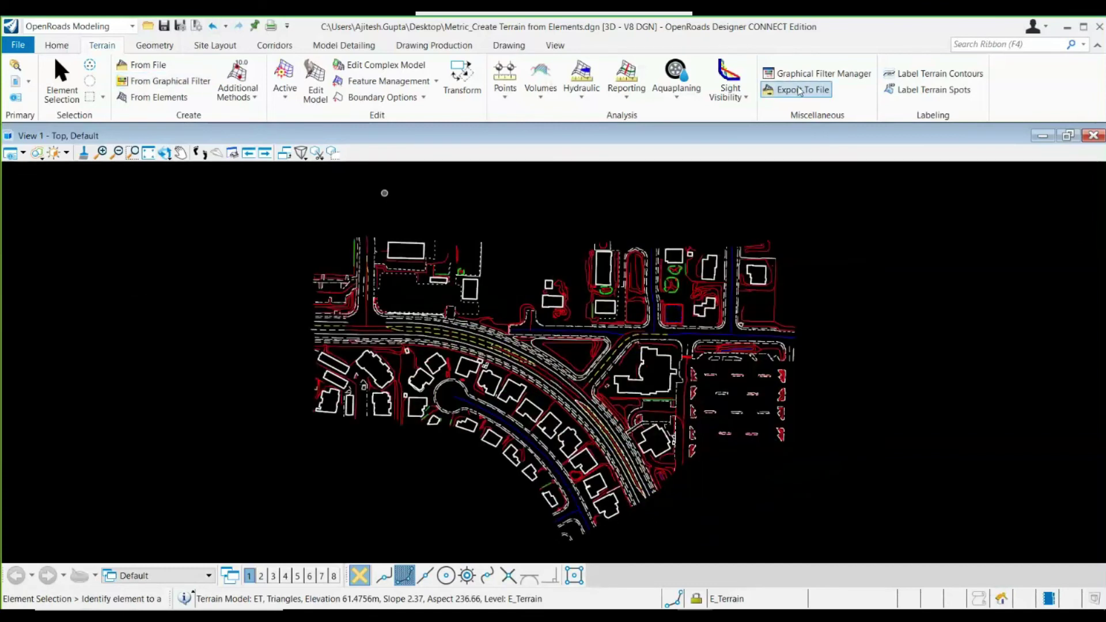
- Create a new filter group in the drawing with the Main elements and Buildings Exclude filters, and finish the filter manager
click(811, 77)
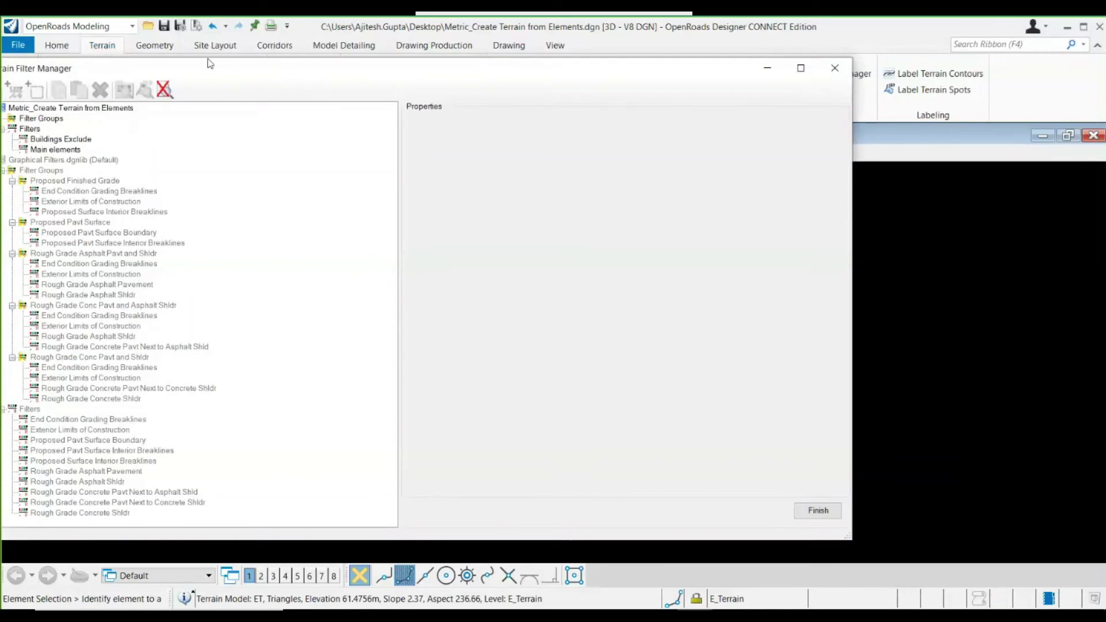
click(121, 110)
click(74, 82)
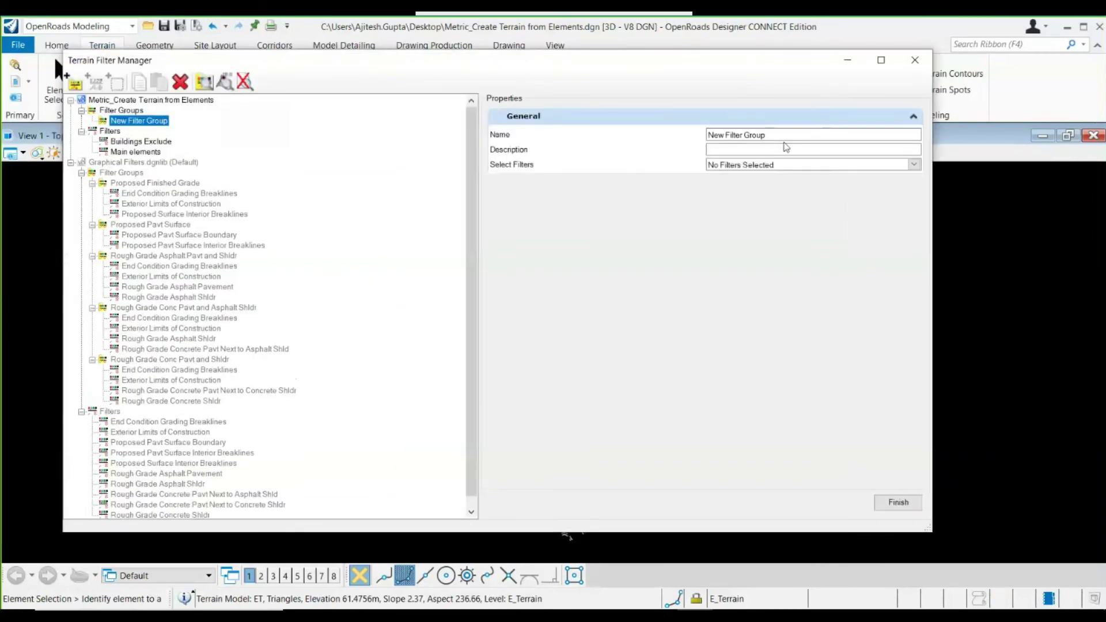
click(801, 165)
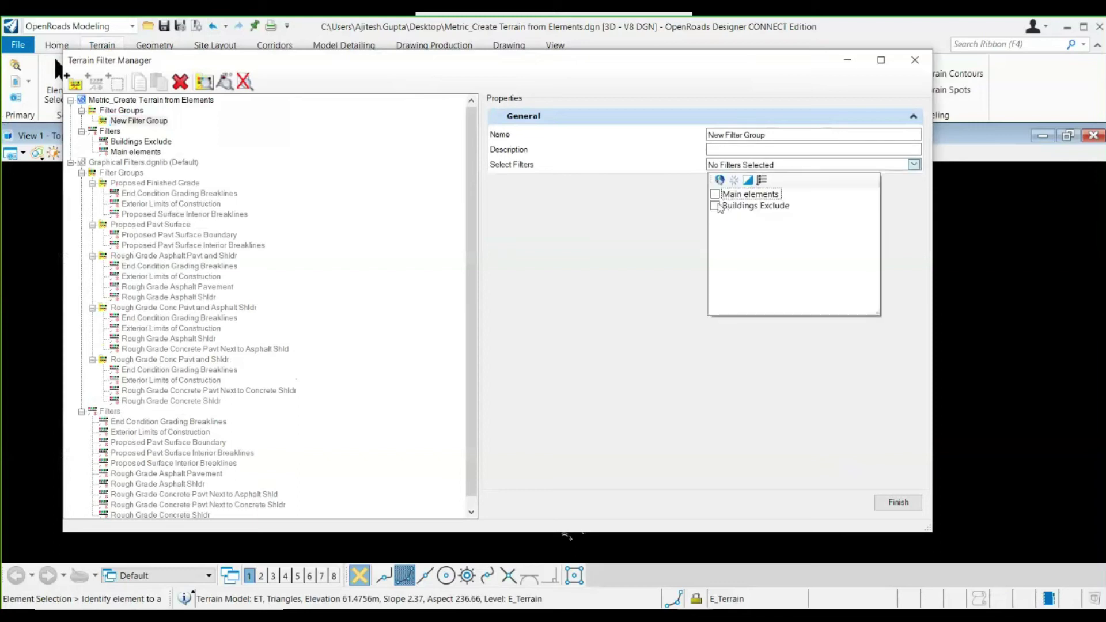
click(899, 503)
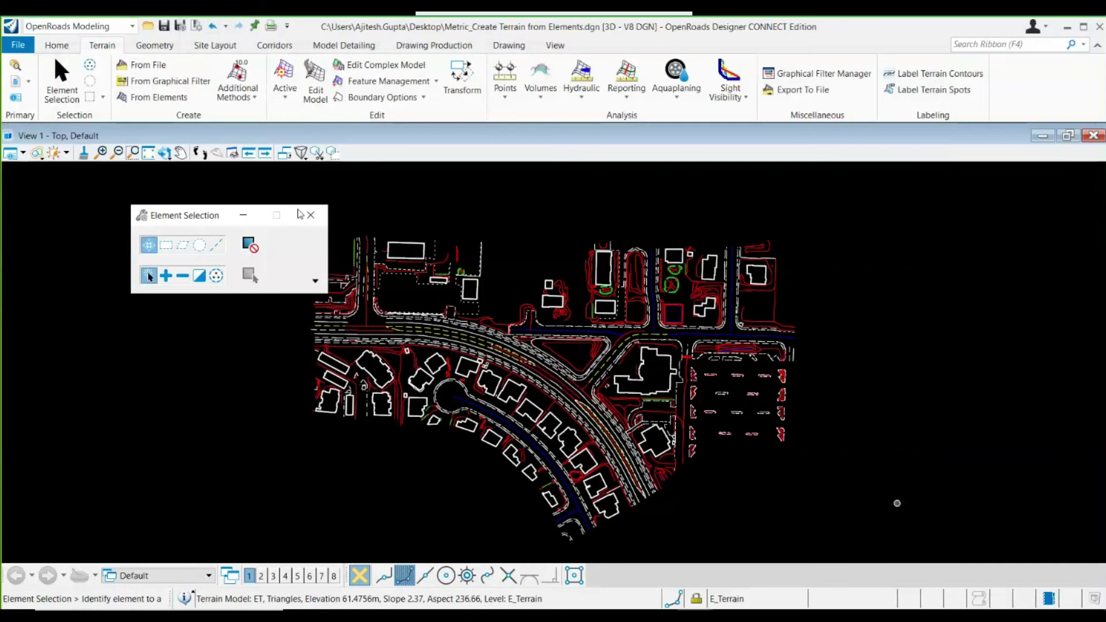
- Start creating a terrain model from graphical filters and choose the active drawing's New Filter Group as its source
click(311, 215)
click(168, 81)
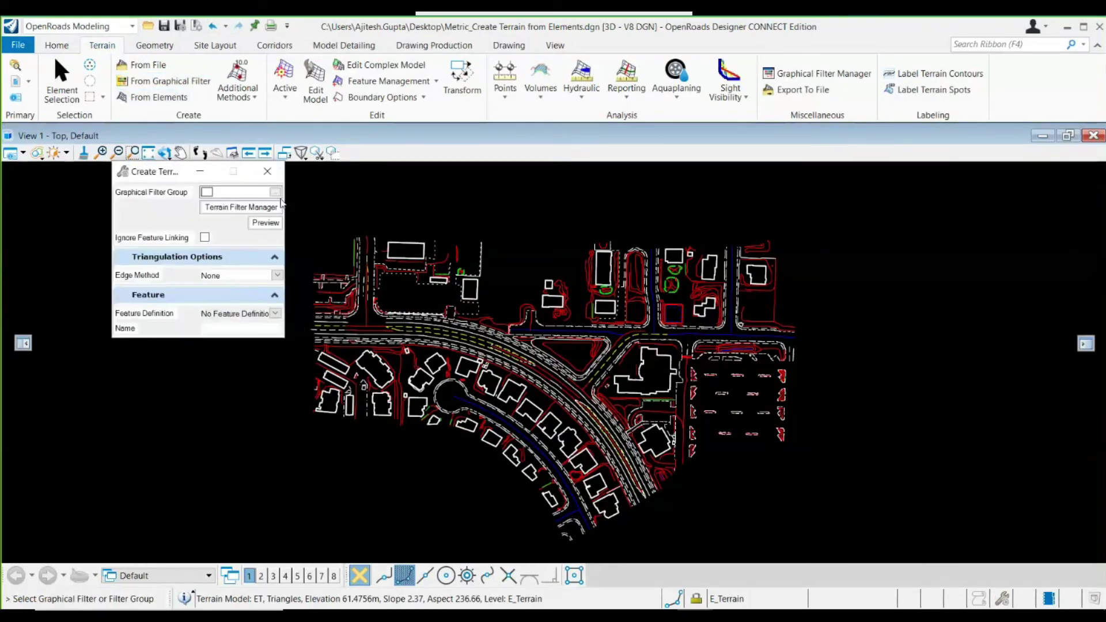
click(275, 192)
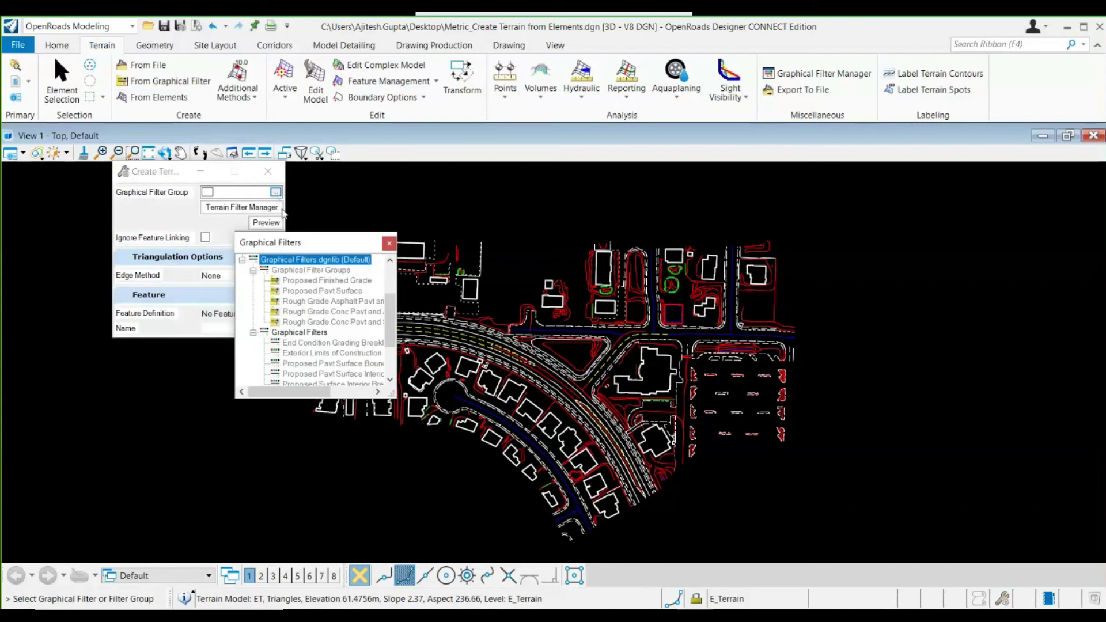
drag(390, 320, 393, 288)
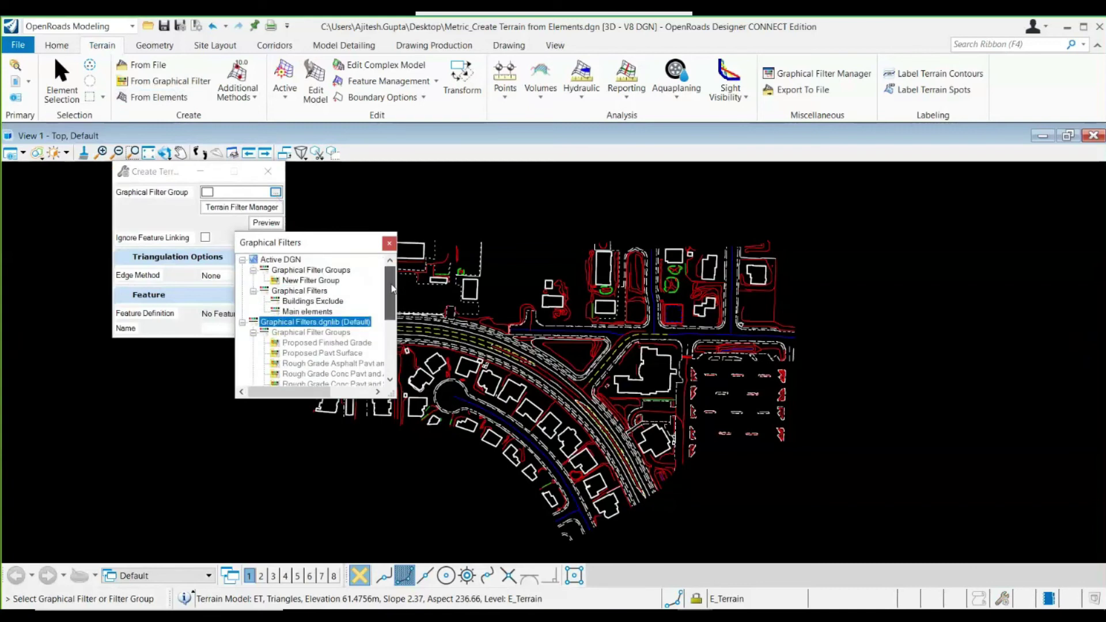
double_click(311, 281)
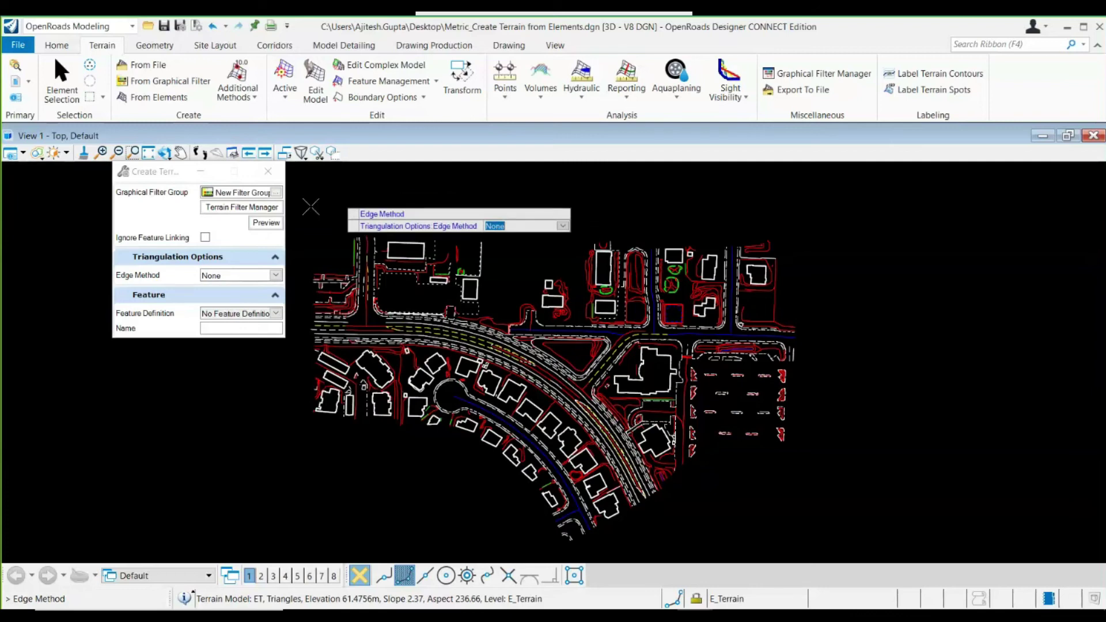
- Assign the Existing Triangles feature definition, accept the None edge method and create the terrain model from the filter group
click(276, 314)
click(219, 347)
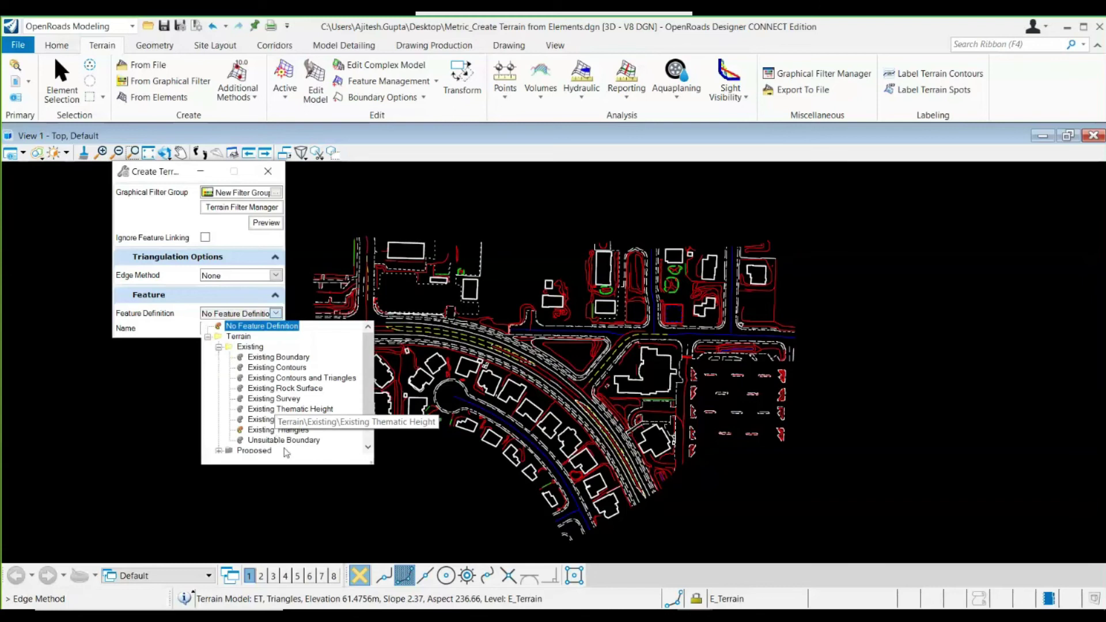
click(291, 430)
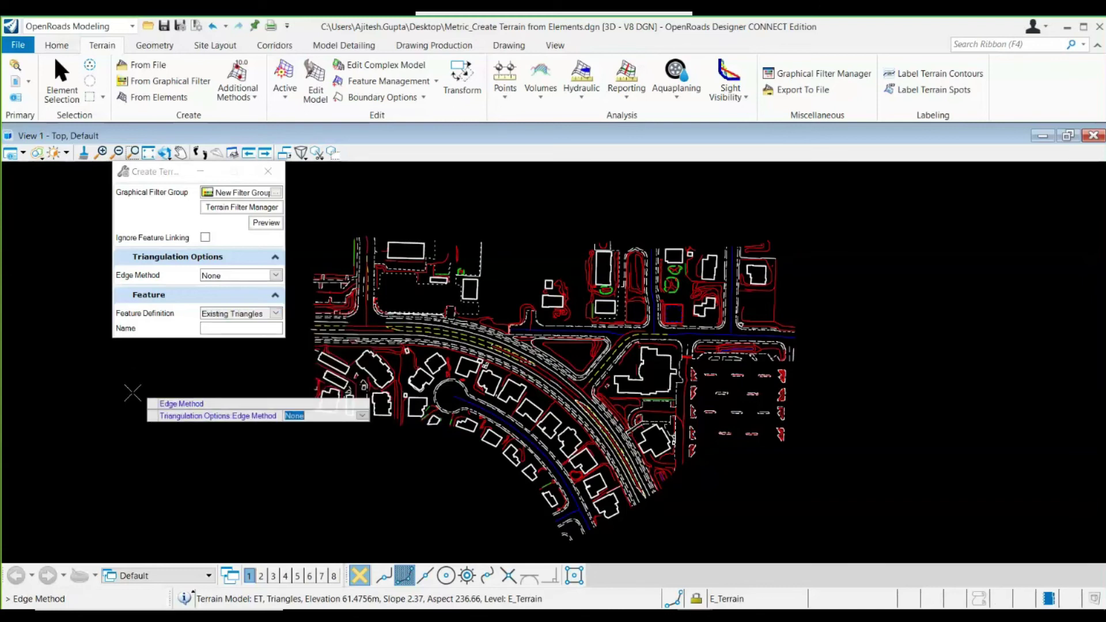
key(Return)
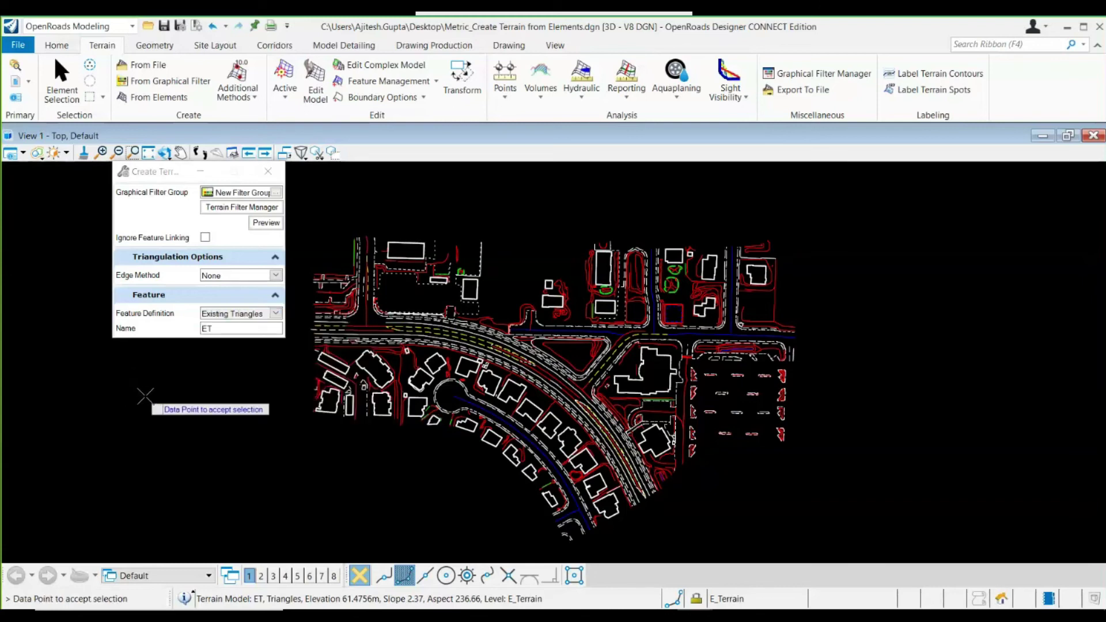
click(145, 395)
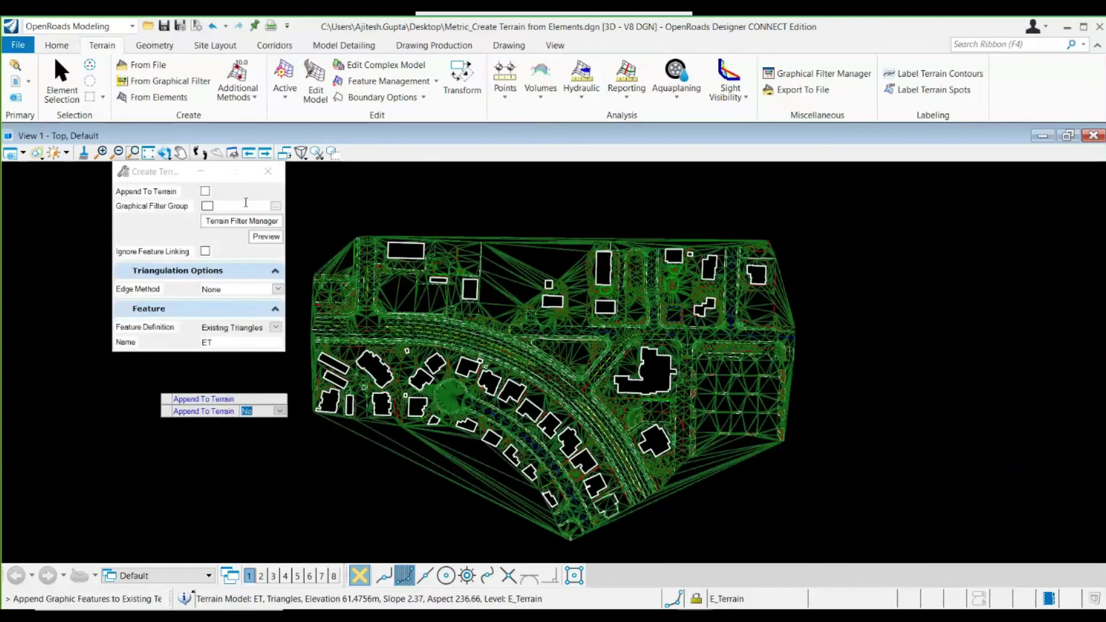
click(267, 171)
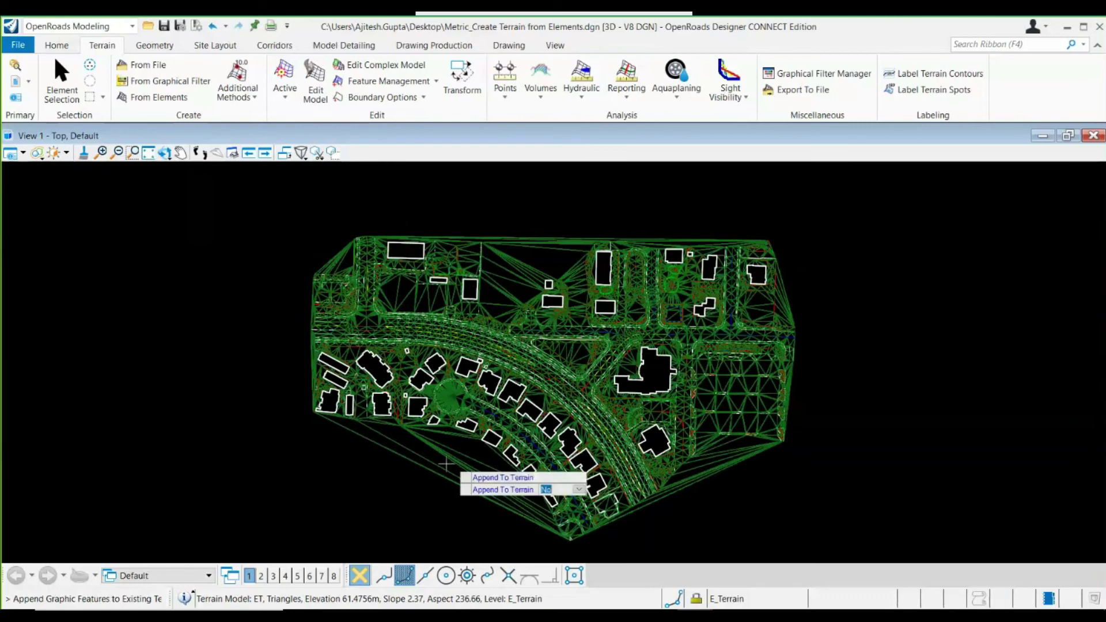
scroll(448, 456, up, 1)
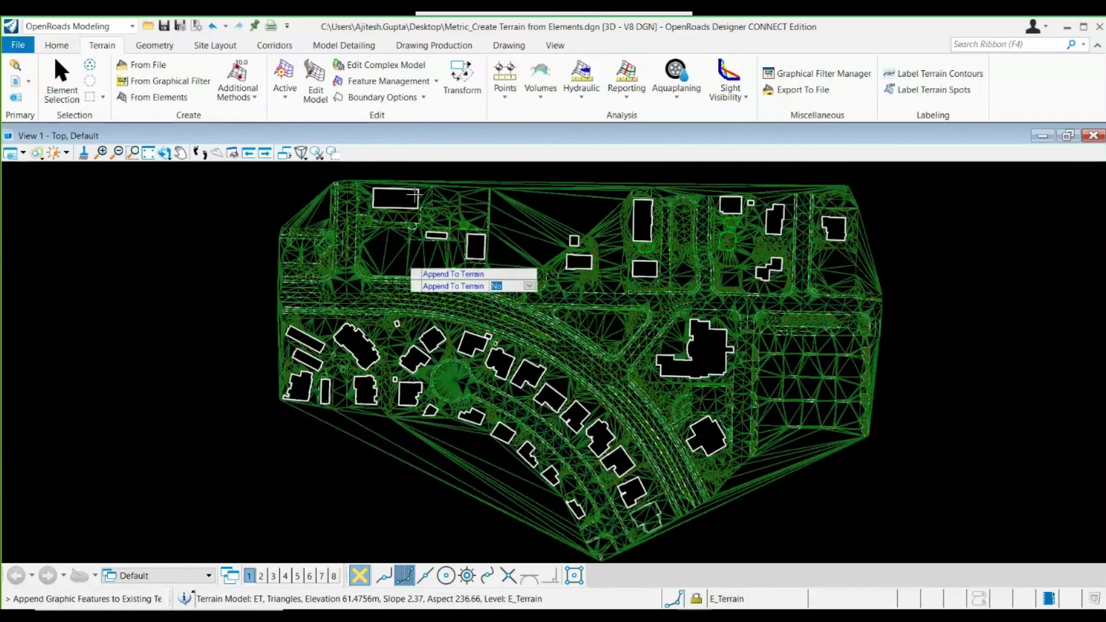
scroll(413, 195, up, 2)
scroll(380, 220, down, 1)
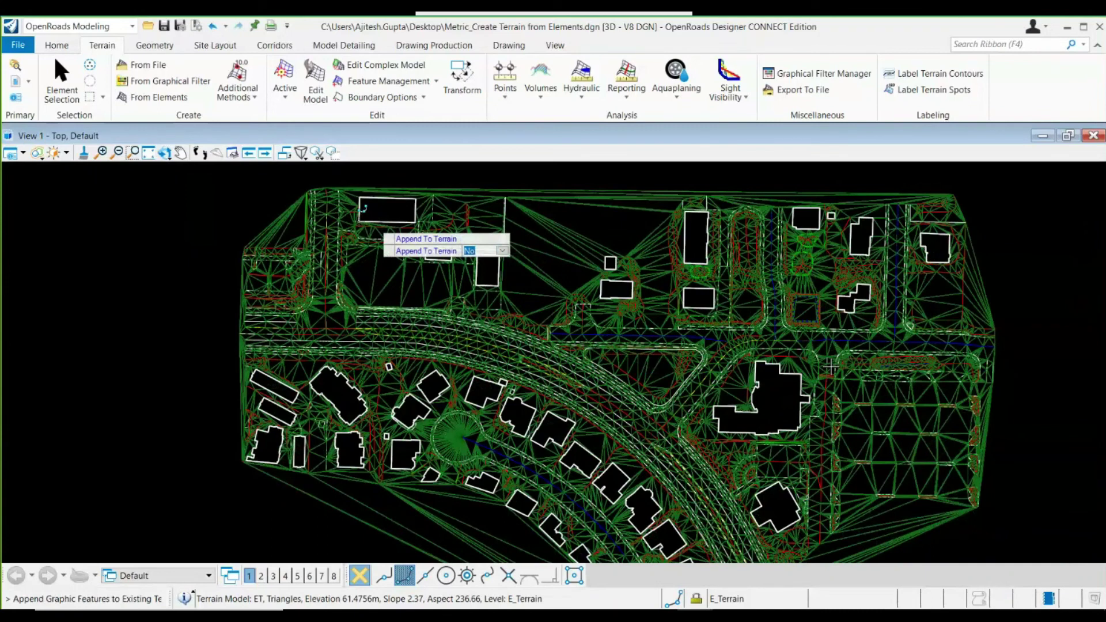
scroll(375, 222, down, 1)
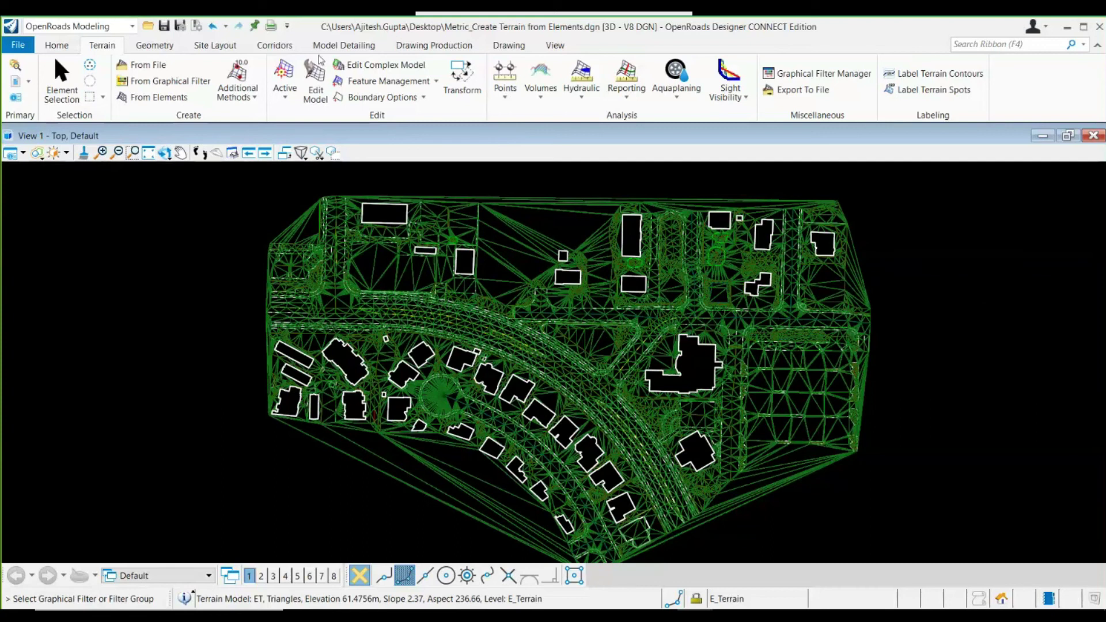
key(super+Down)
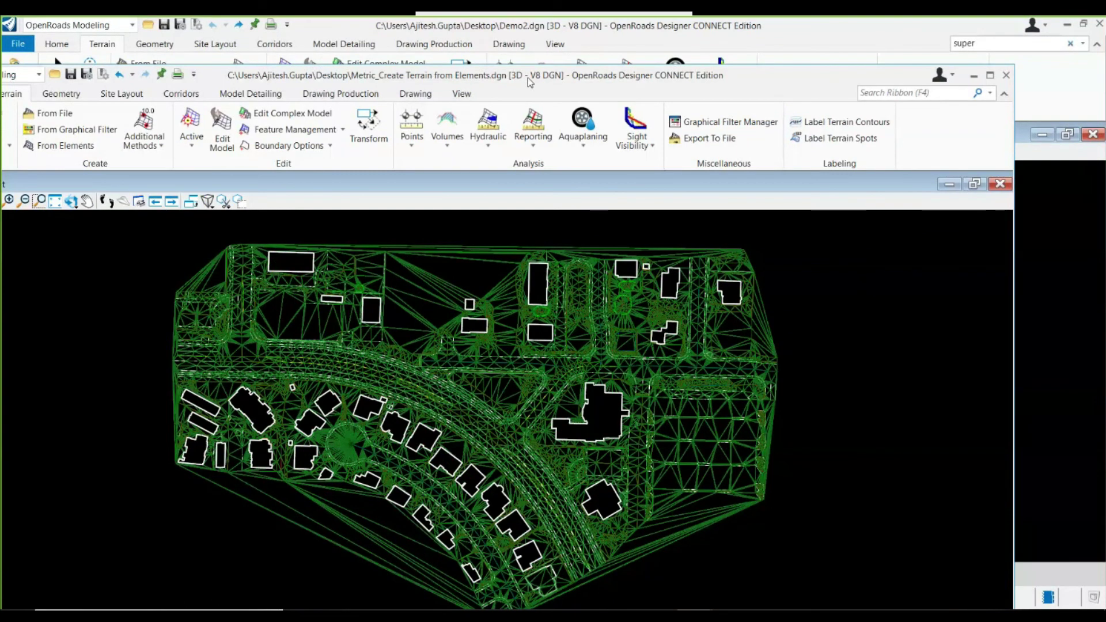
double_click(648, 81)
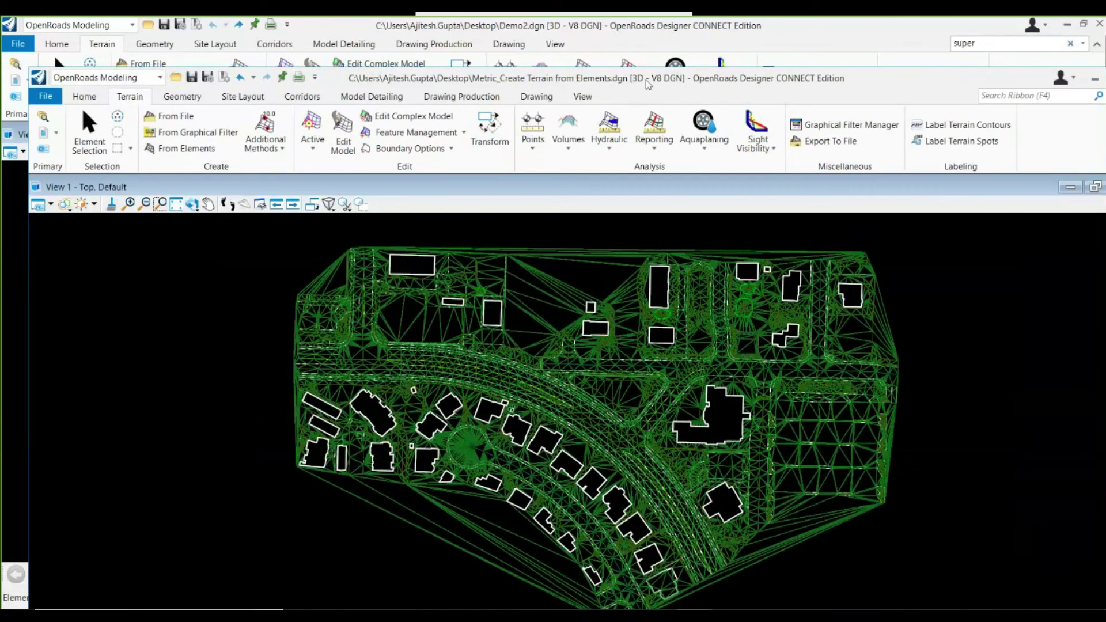
double_click(648, 85)
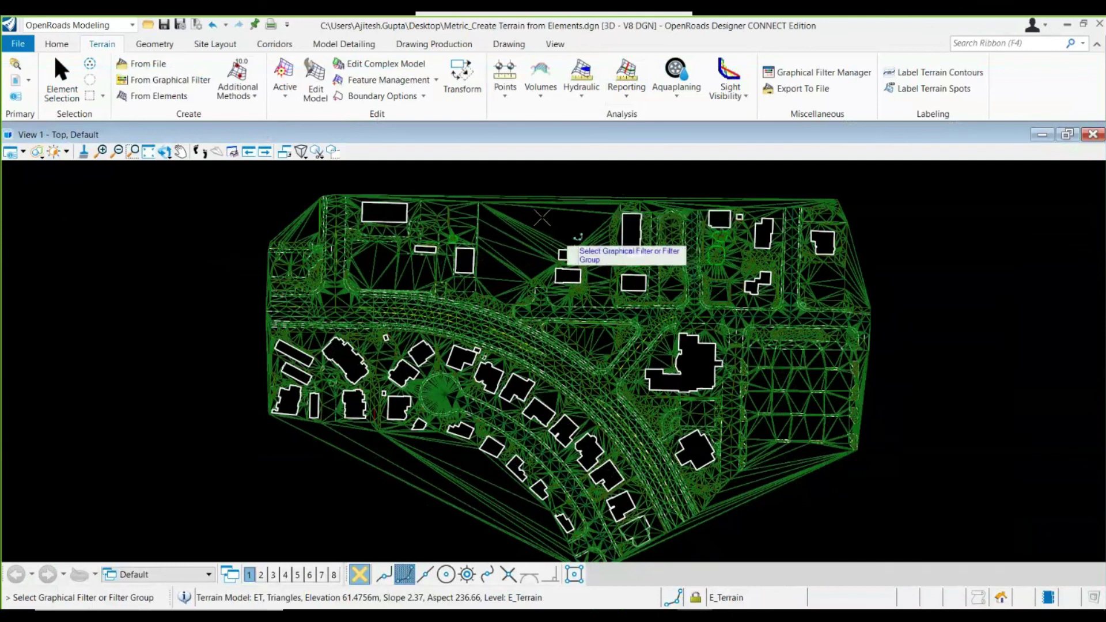
- Start the Edit Terrain Model command and move its tool window clear of the terrain
click(321, 99)
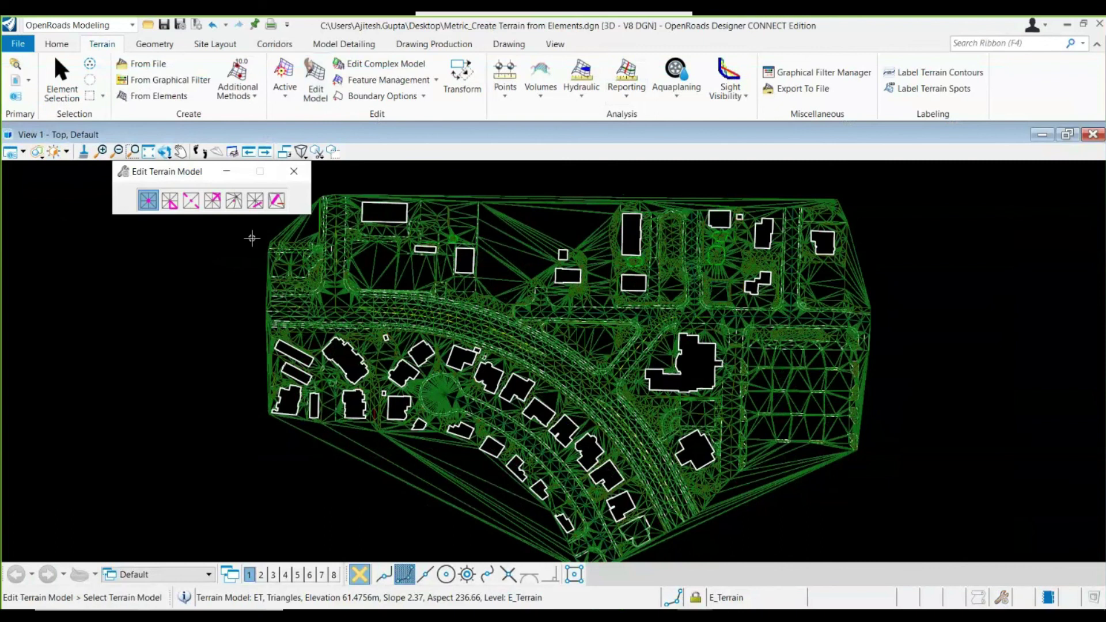
click(147, 201)
scroll(396, 372, down, 1)
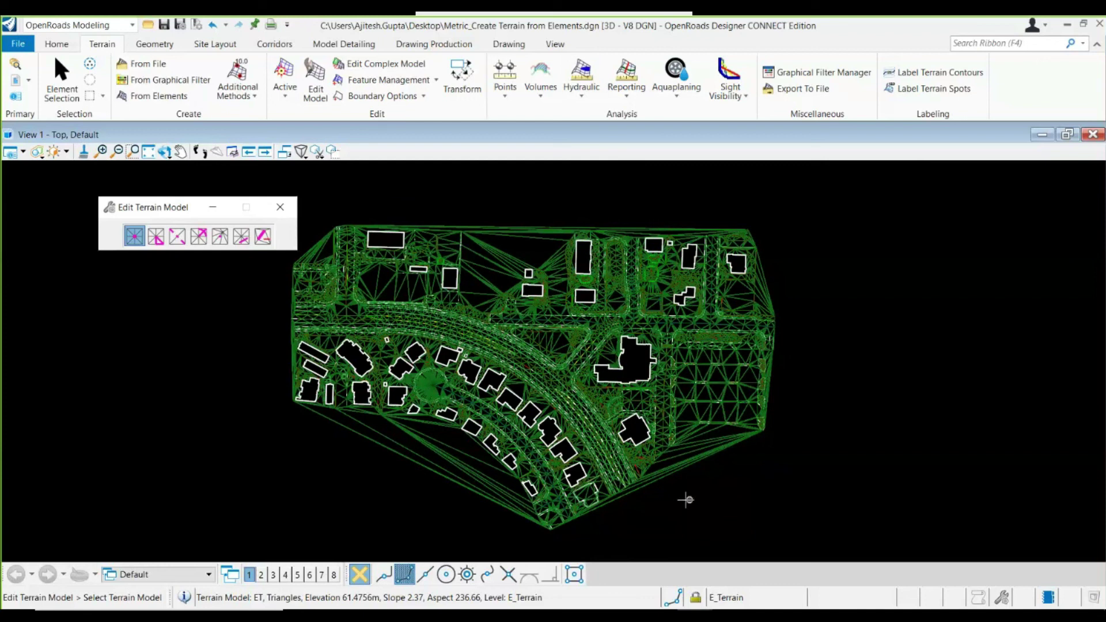
drag(162, 212, 145, 203)
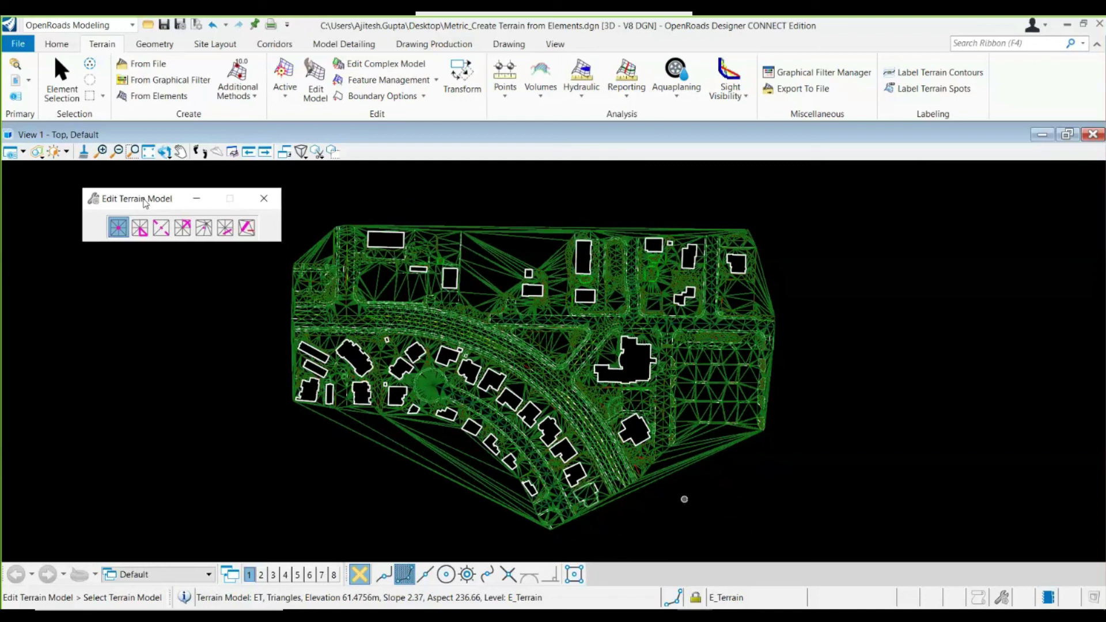